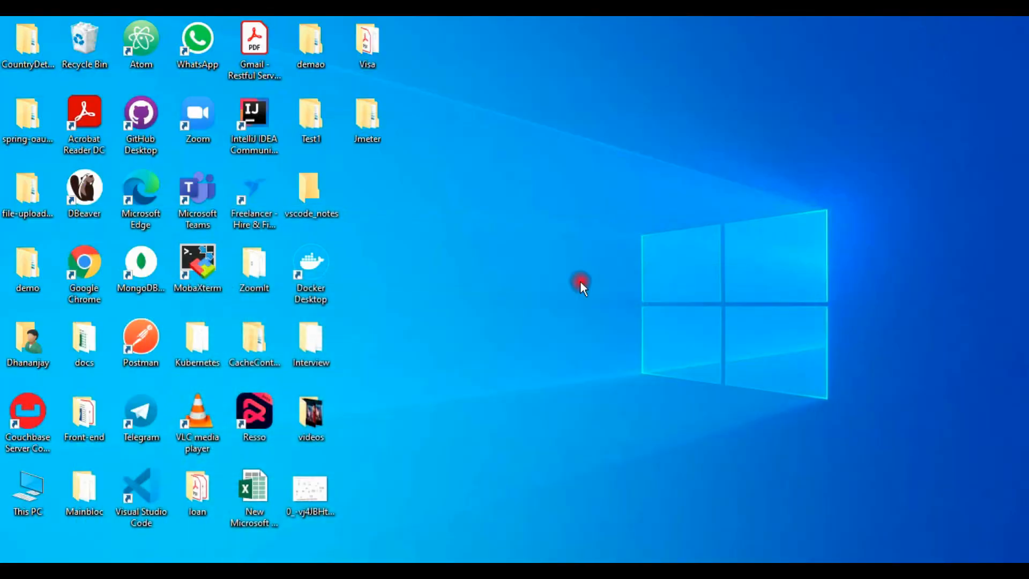
# Open the bin folder inside the nested apache-jmeter-5.4.1 folders of the desktop's Jmeter folder
pyautogui.rightClick(491, 195)
pyautogui.click(528, 230)
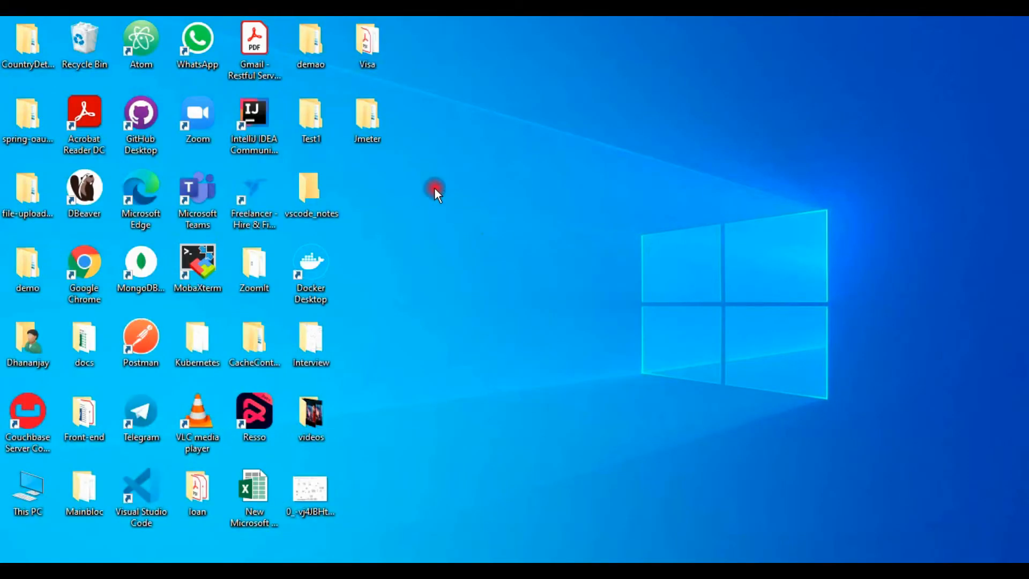
pyautogui.doubleClick(370, 134)
pyautogui.click(916, 49)
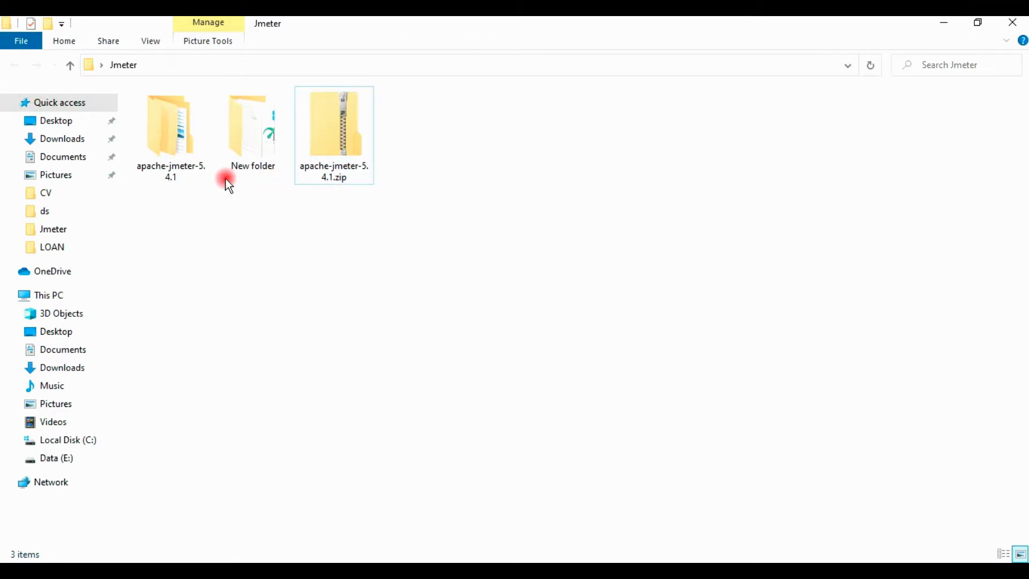
pyautogui.doubleClick(169, 133)
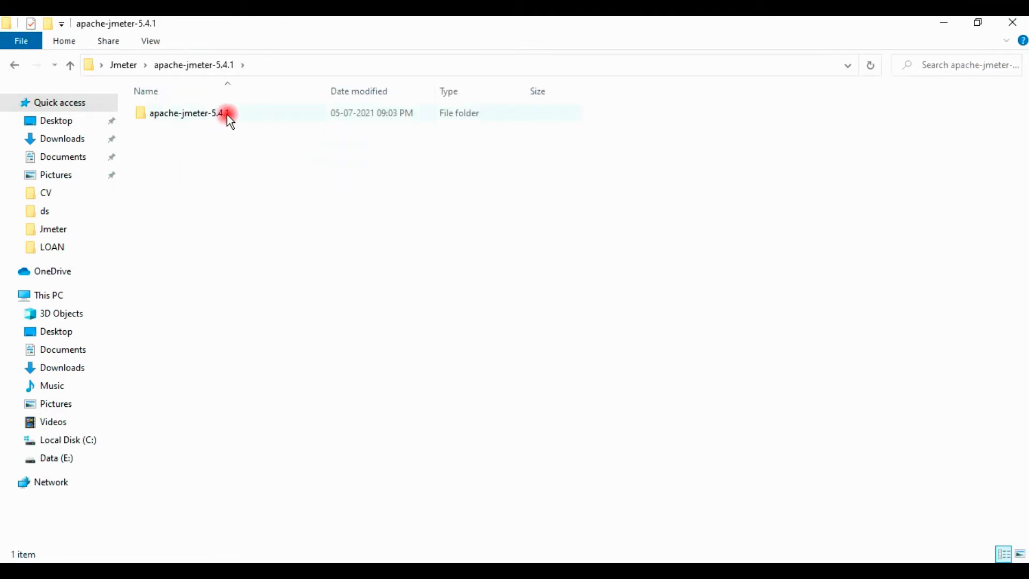
pyautogui.doubleClick(227, 114)
pyautogui.click(198, 130)
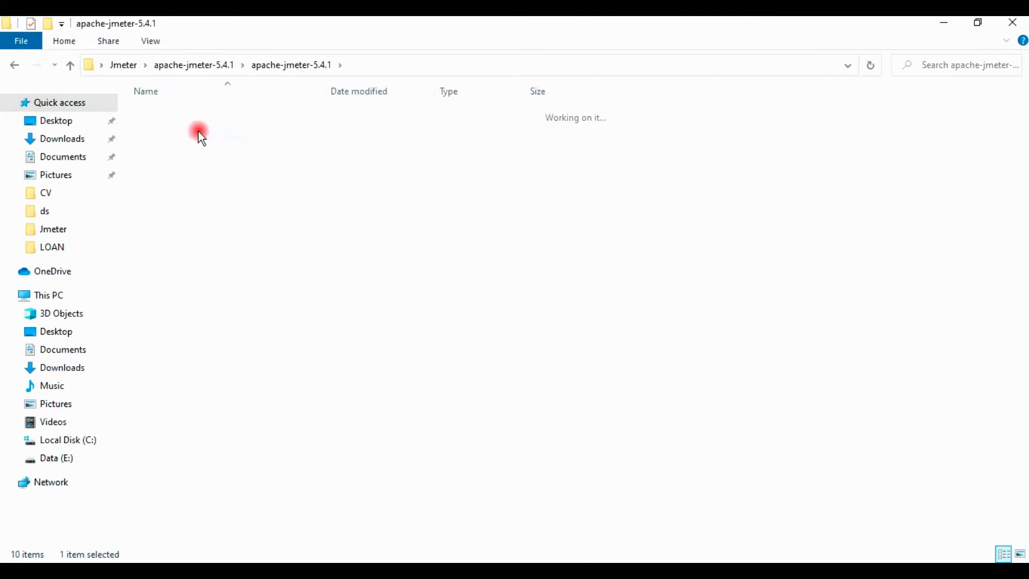
pyautogui.doubleClick(198, 131)
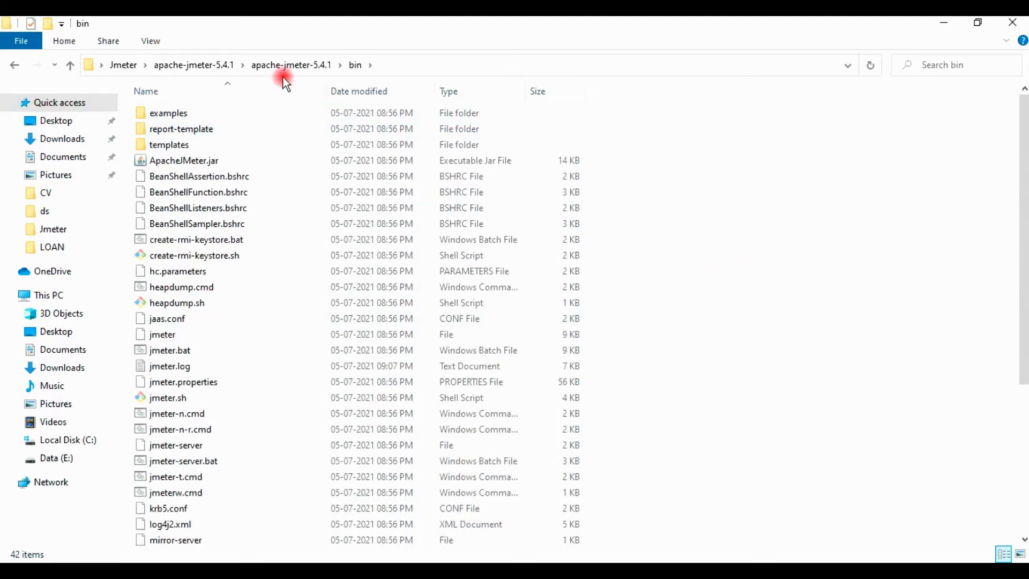
# Open a command prompt located in JMeter's bin folder using the cmd command
pyautogui.click(425, 67)
pyautogui.click(834, 267)
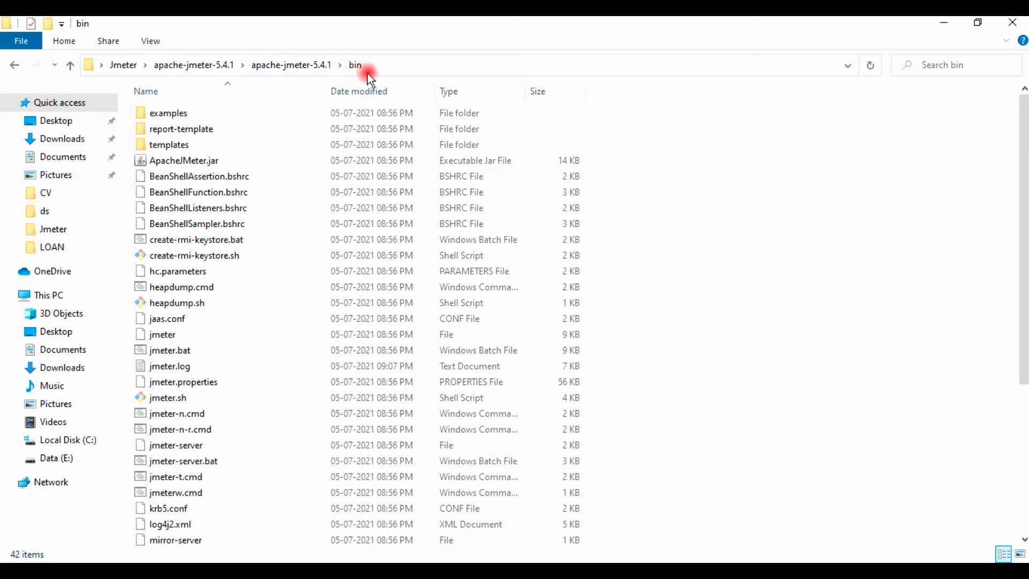
pyautogui.click(712, 68)
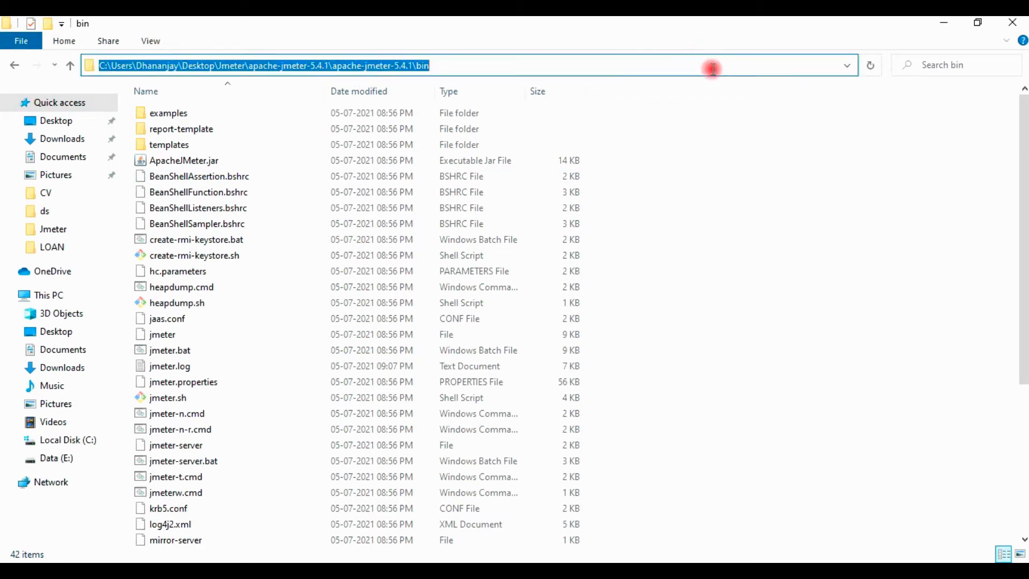
pyautogui.write('cmd')
pyautogui.press('Return')
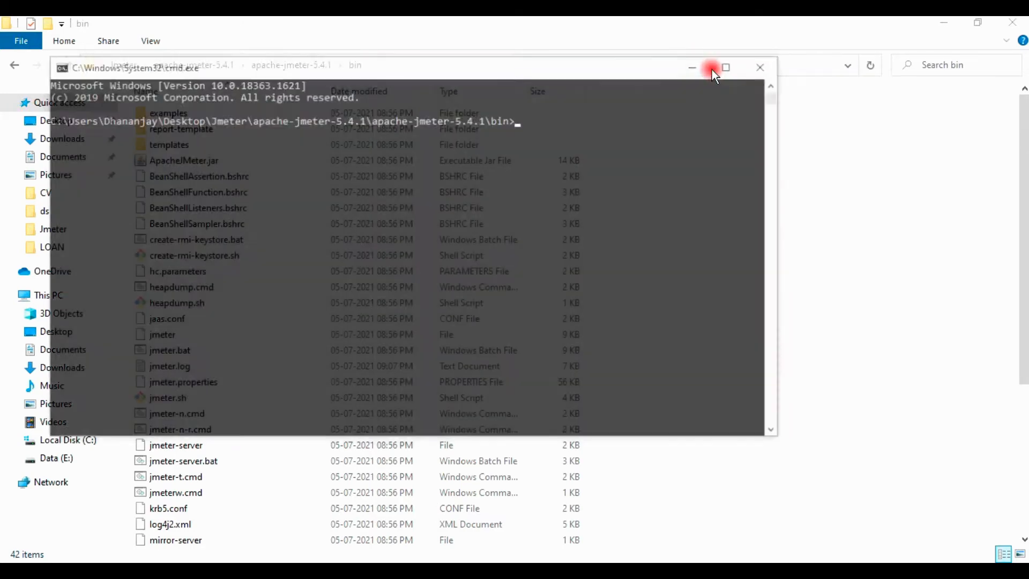
# Run the jmeter command at the bin folder prompt and maximize the JMeter window
pyautogui.click(573, 180)
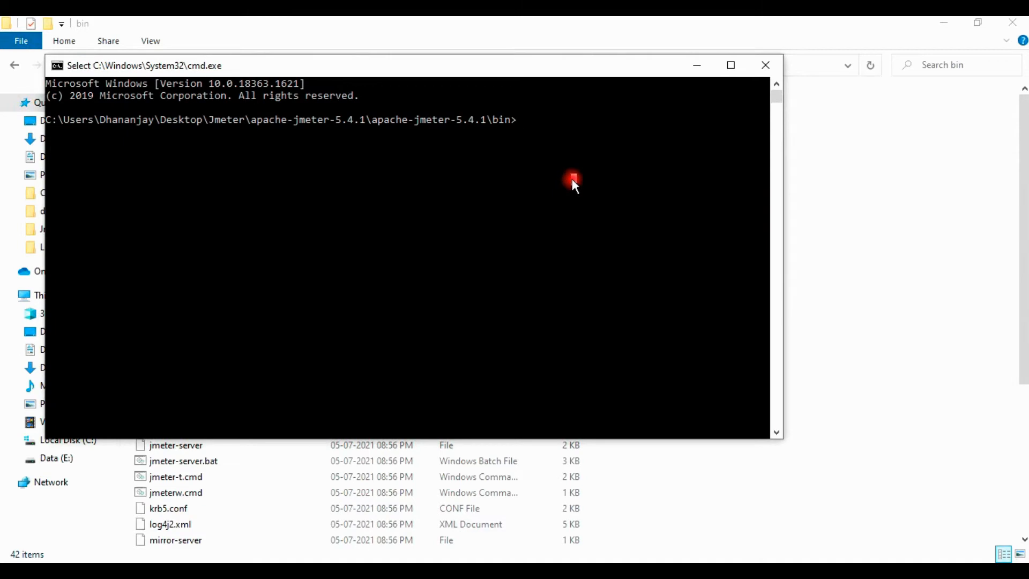
pyautogui.write('jmeter')
pyautogui.press('Return')
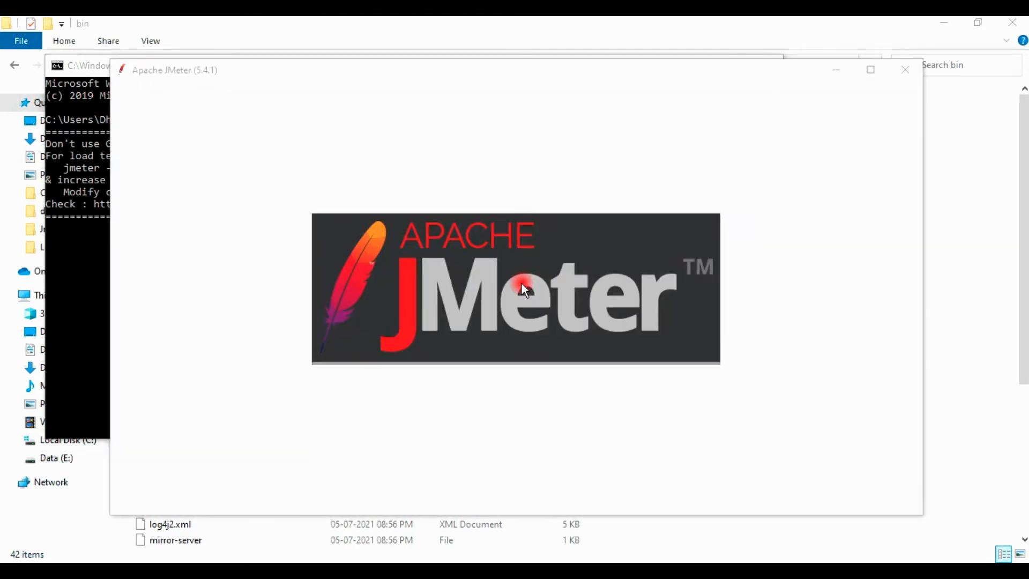
pyautogui.click(455, 123)
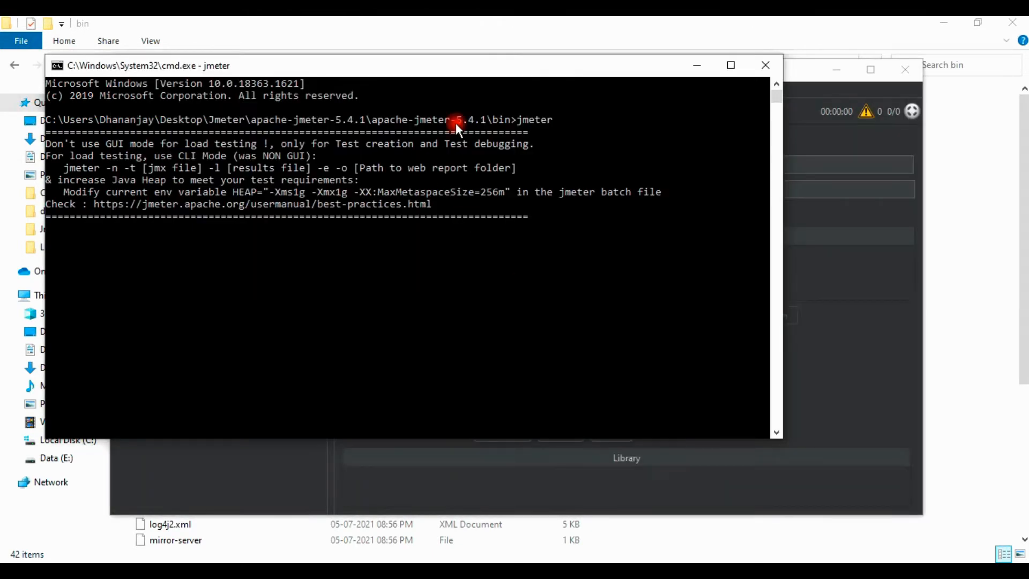
pyautogui.click(864, 277)
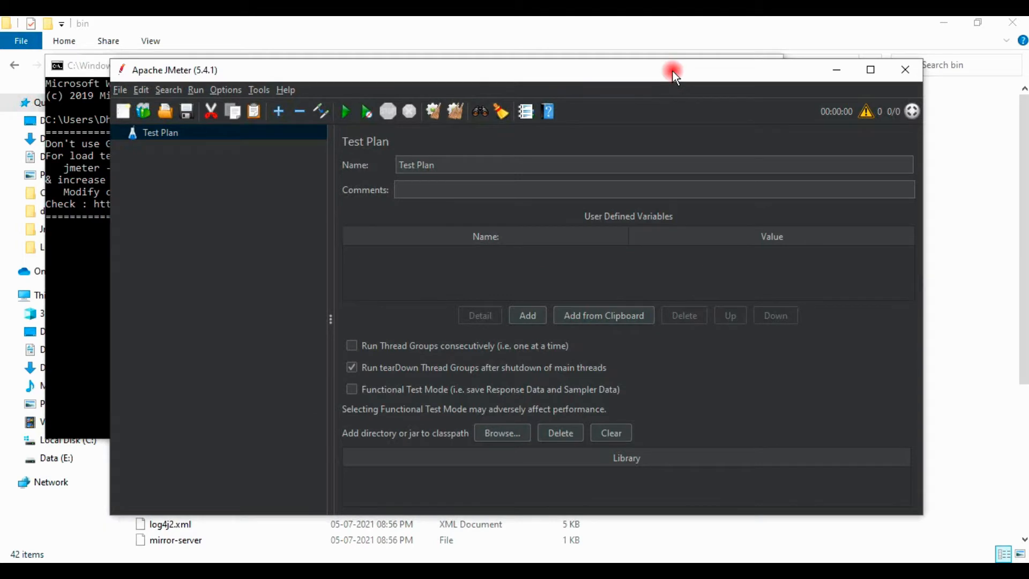
pyautogui.doubleClick(674, 75)
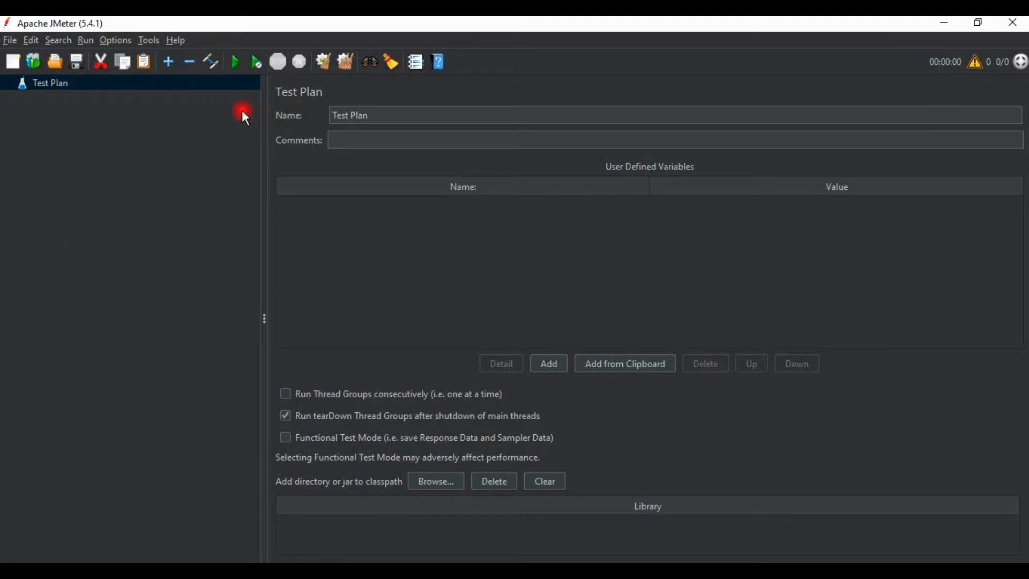
# Add a Thread Group to the Test Plan
pyautogui.rightClick(46, 87)
pyautogui.moveTo(91, 81)
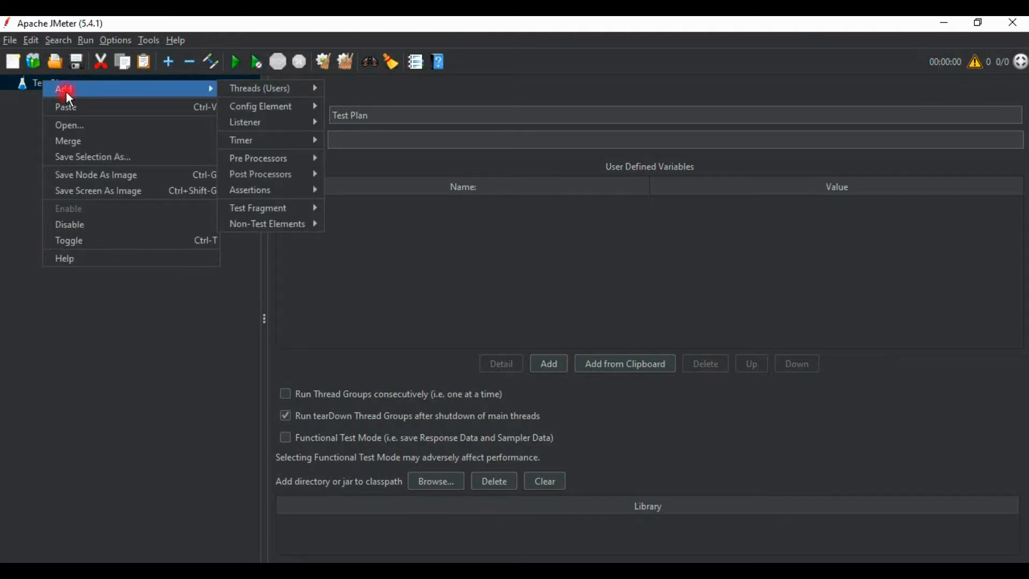
pyautogui.moveTo(255, 90)
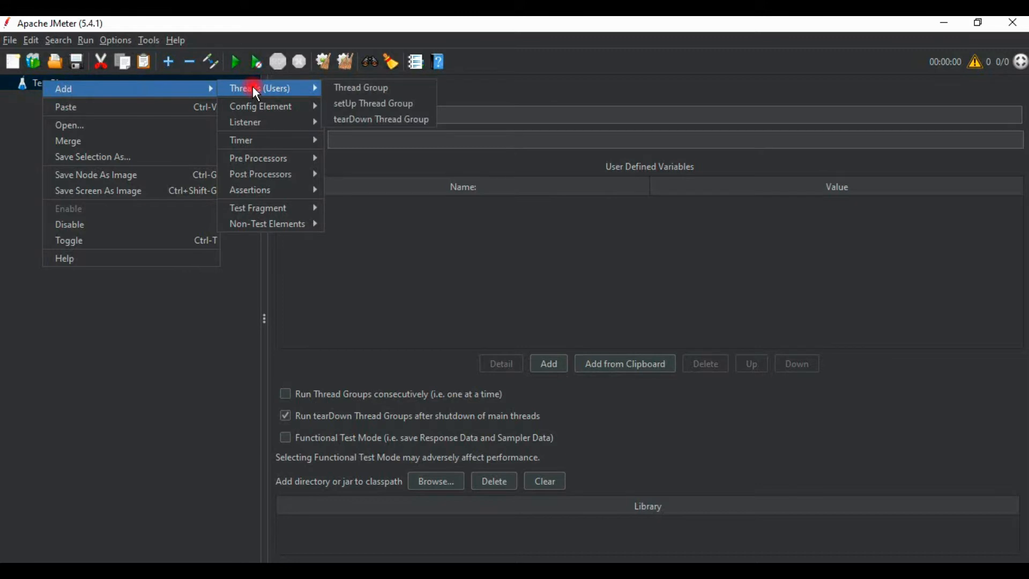
pyautogui.click(420, 90)
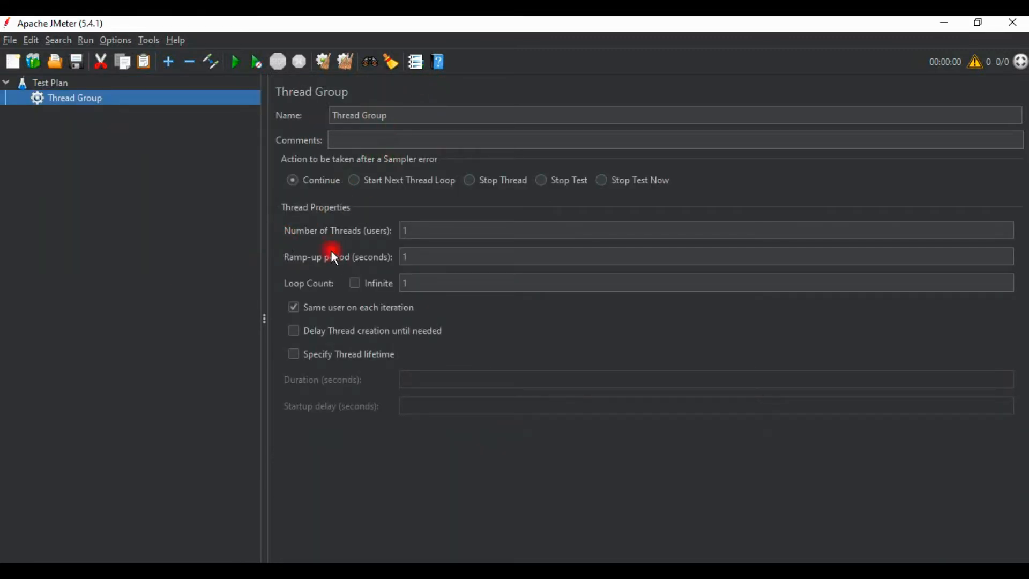
# Set the Thread Group's number of threads to 100 and clear its ramp-up period
pyautogui.doubleClick(403, 232)
pyautogui.click(428, 256)
pyautogui.click(416, 231)
pyautogui.write('00')
pyautogui.click(426, 258)
pyautogui.press('BackSpace')
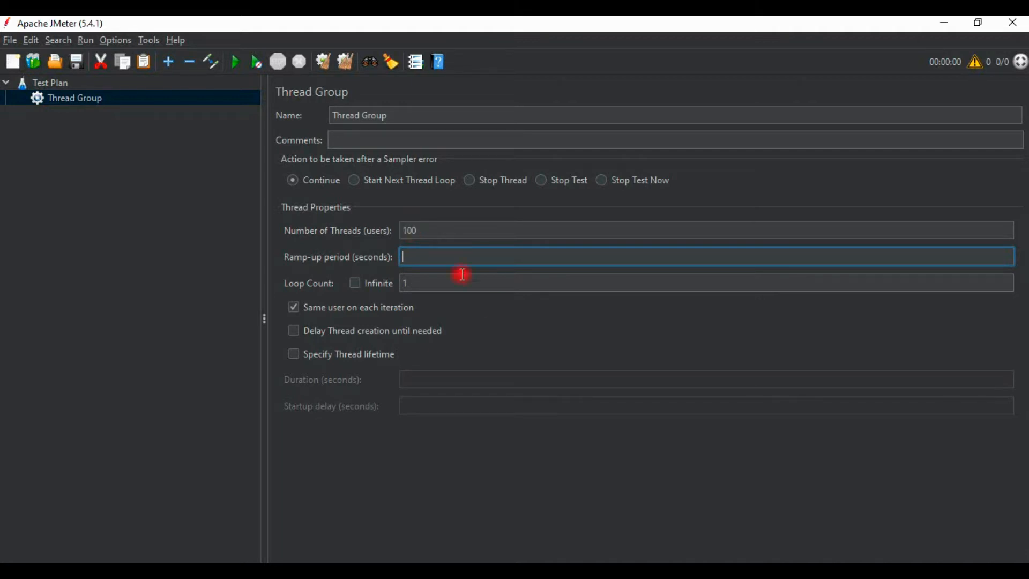
# Set the Thread Group's number of threads to 1 and its ramp-up period to 1 second
pyautogui.click(420, 237)
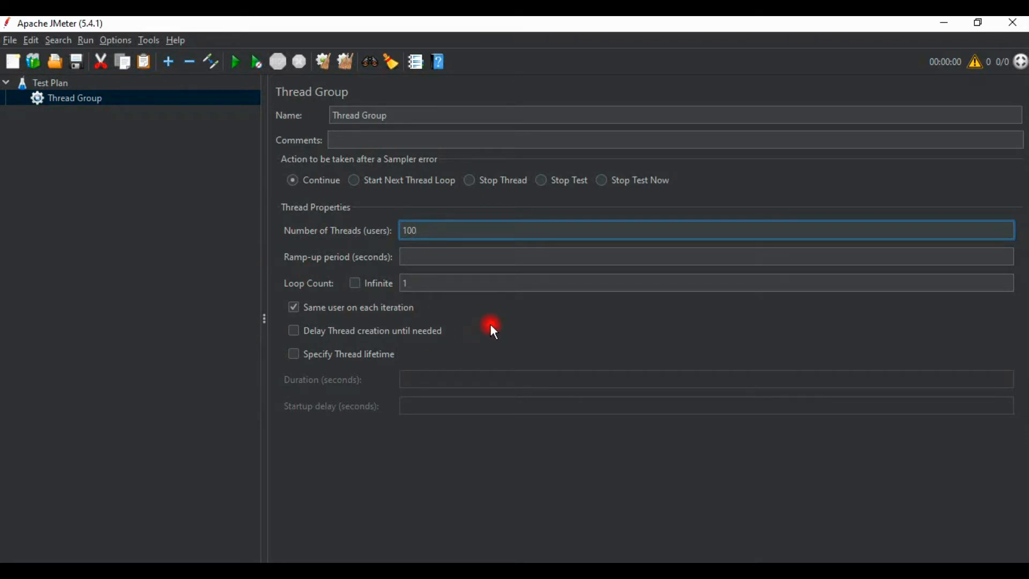
pyautogui.press('BackSpace')
pyautogui.press('BackSpace')
pyautogui.click(472, 261)
pyautogui.write('1')
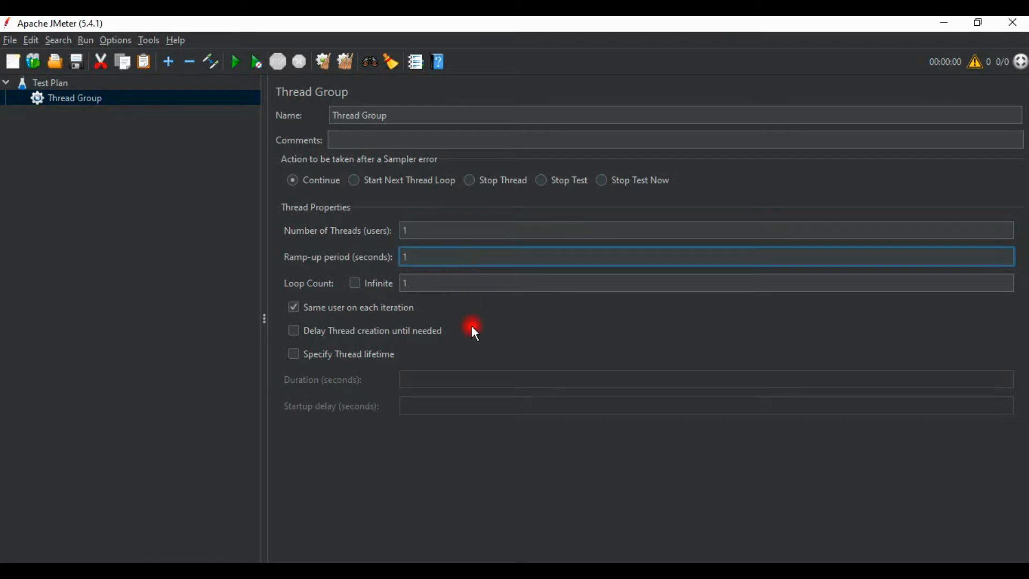
pyautogui.click(506, 232)
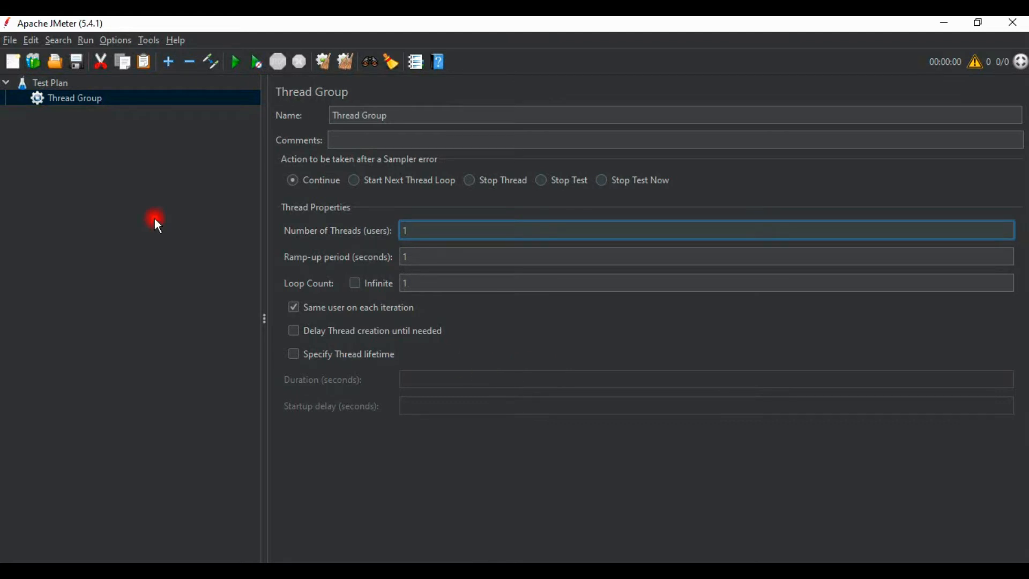
# Add an HTTP Request sampler to the Thread Group and select its name text
pyautogui.rightClick(79, 100)
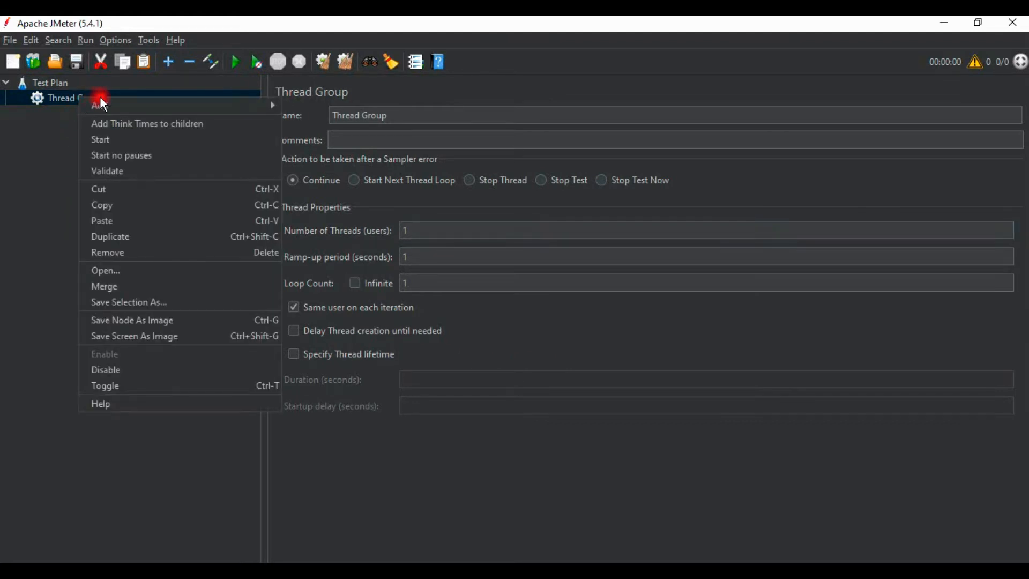
pyautogui.moveTo(103, 103)
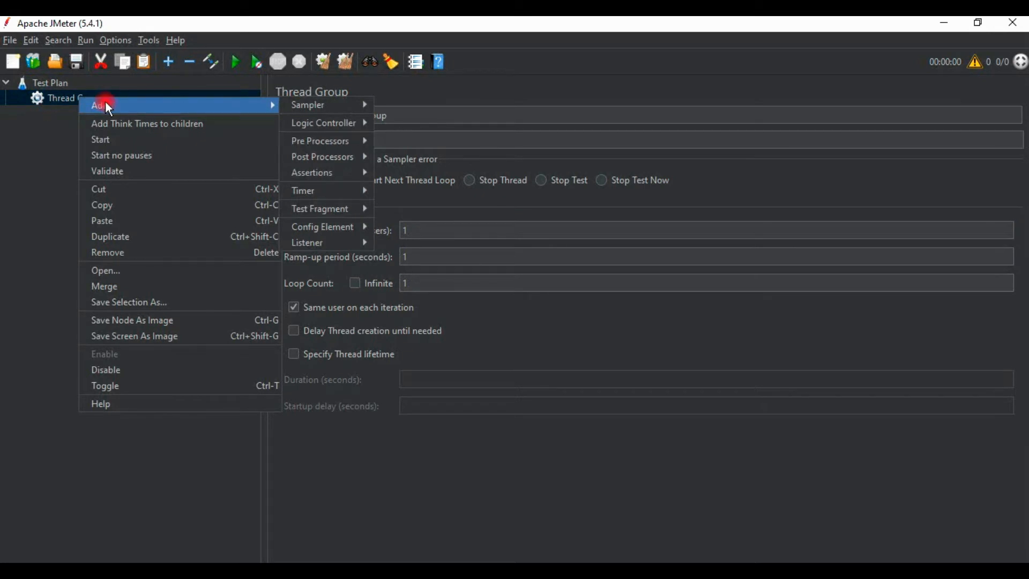
pyautogui.moveTo(323, 103)
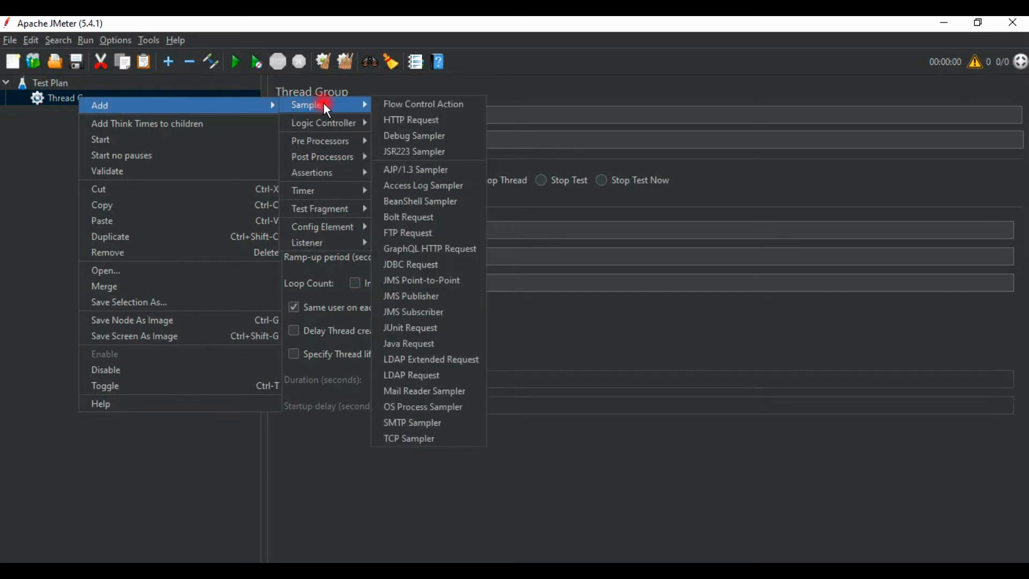
pyautogui.click(412, 121)
pyautogui.moveTo(395, 115); pyautogui.dragTo(238, 114)
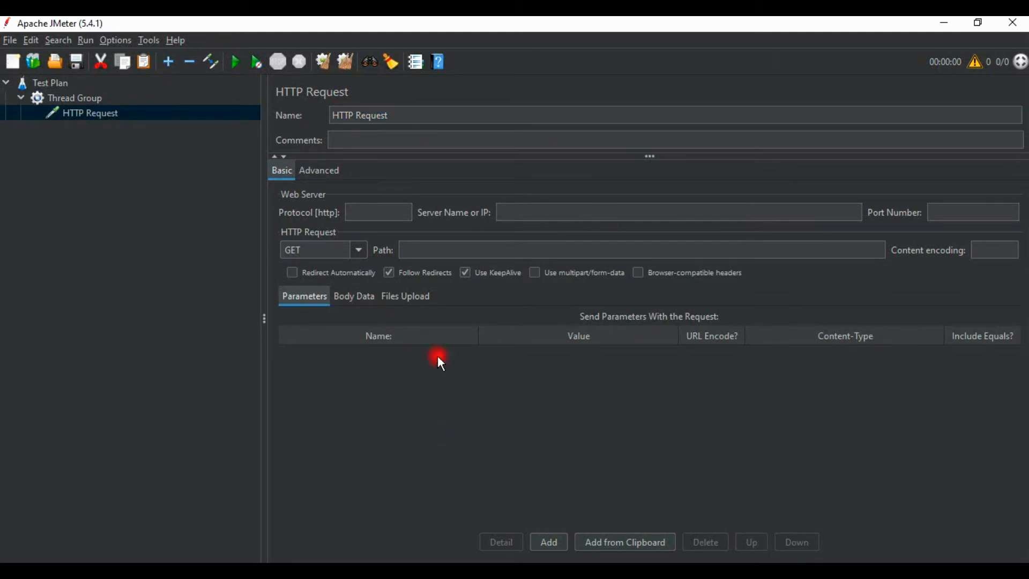
# Switch to Chrome and open the bookmarked w3schools.com/angular/customers.php page from the RestURLS folder in DJ-Imp
pyautogui.hotkey('alt', 'Tab')
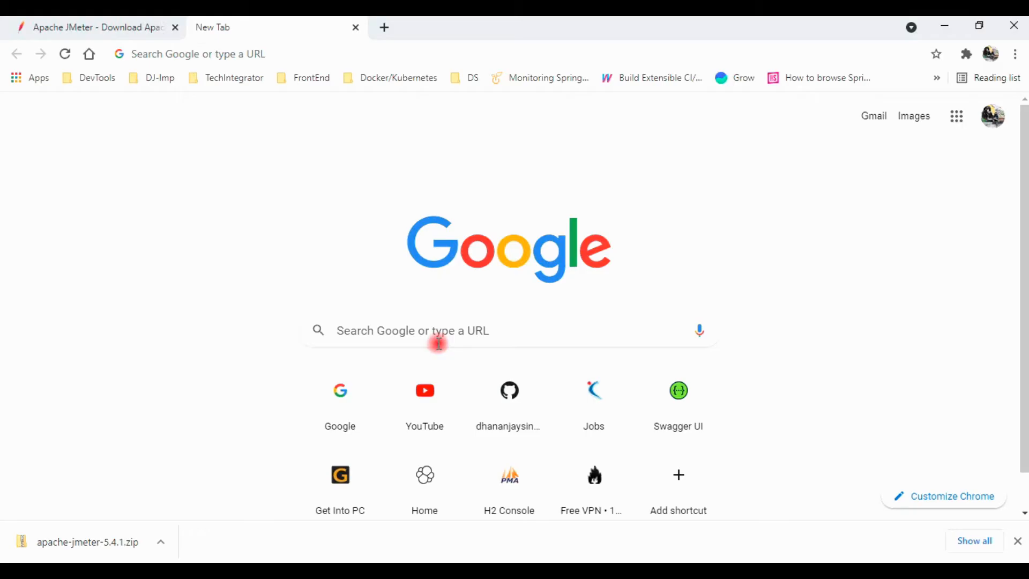
pyautogui.click(147, 89)
pyautogui.scroll(-4, 223, 262)
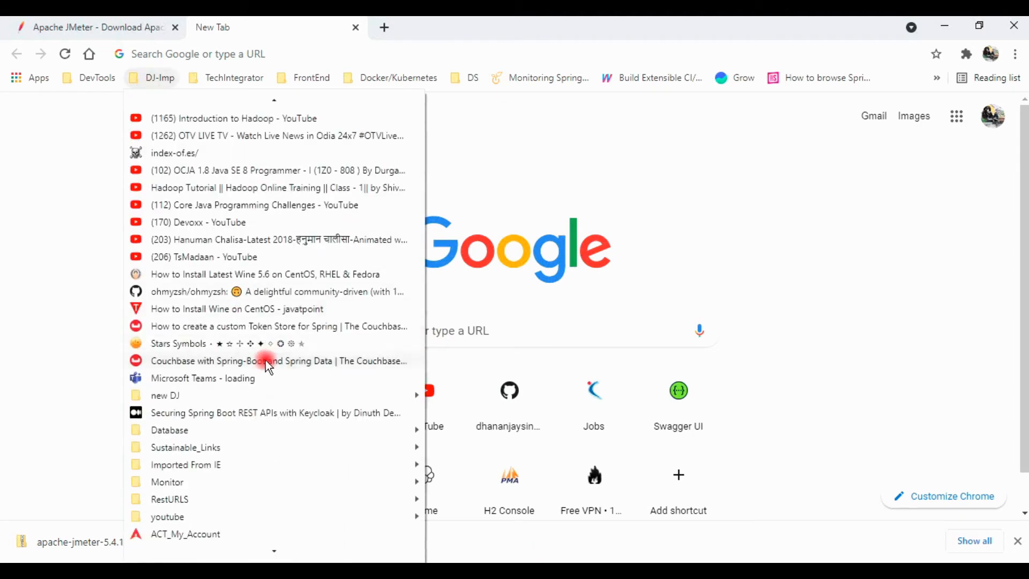
pyautogui.moveTo(213, 470)
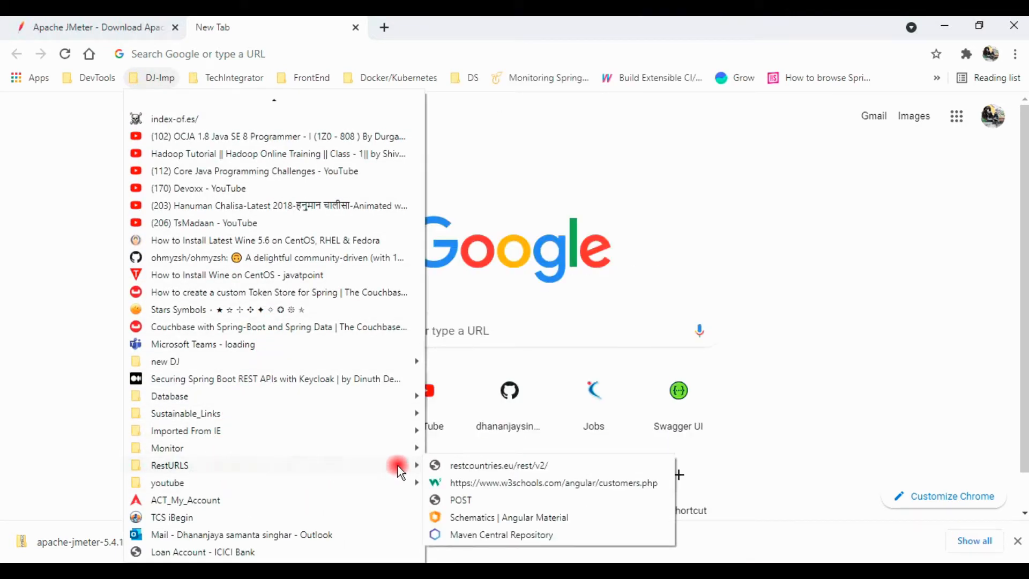
pyautogui.click(543, 484)
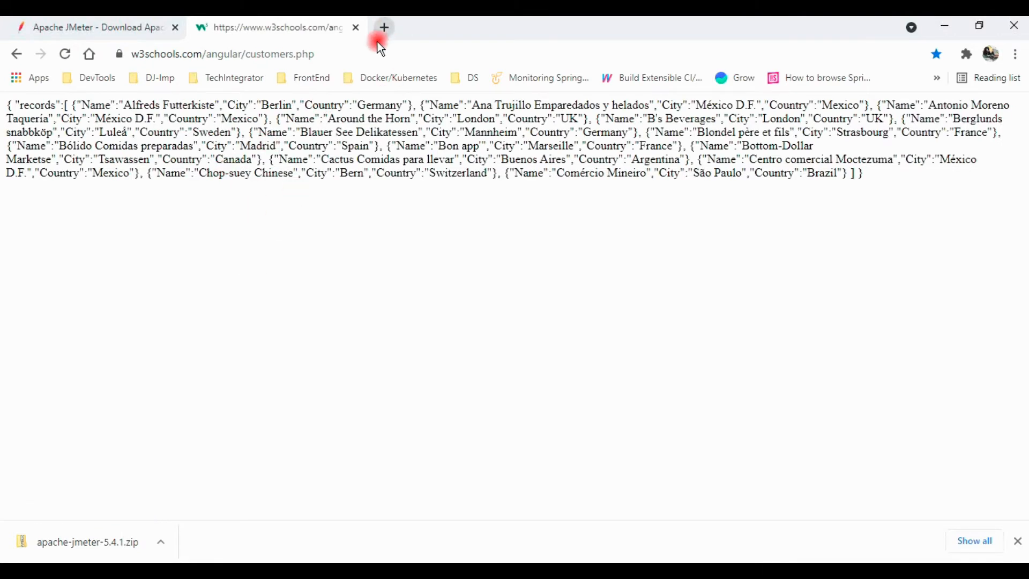
# Reload the customers.php page and examine the JSON customer records it returns
pyautogui.click(365, 52)
pyautogui.hotkey('ctrl', 'c')
pyautogui.click(65, 54)
pyautogui.moveTo(907, 192); pyautogui.dragTo(11, 184)
pyautogui.click(9, 104)
pyautogui.click(527, 200)
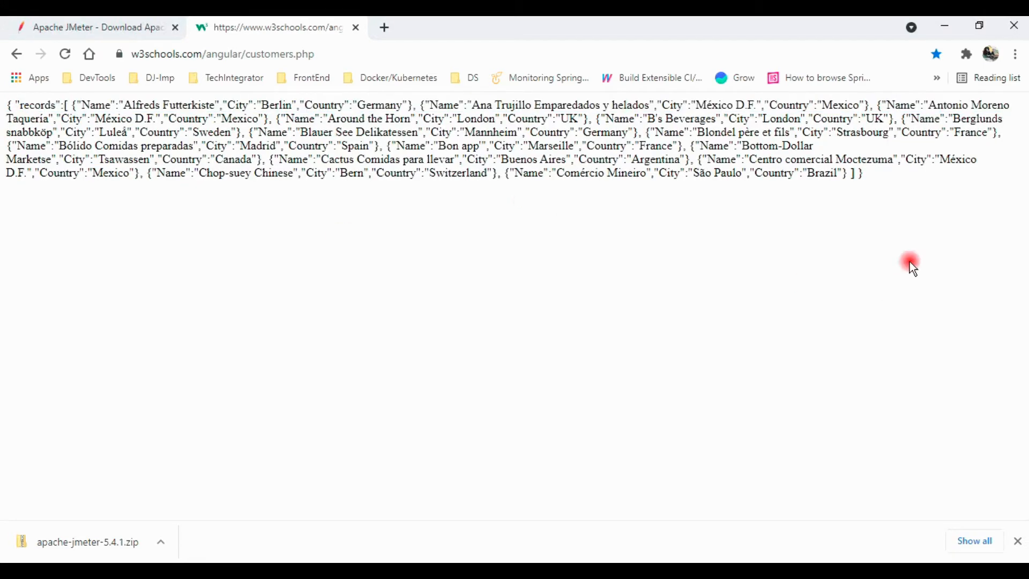
pyautogui.moveTo(880, 179); pyautogui.dragTo(3, 111)
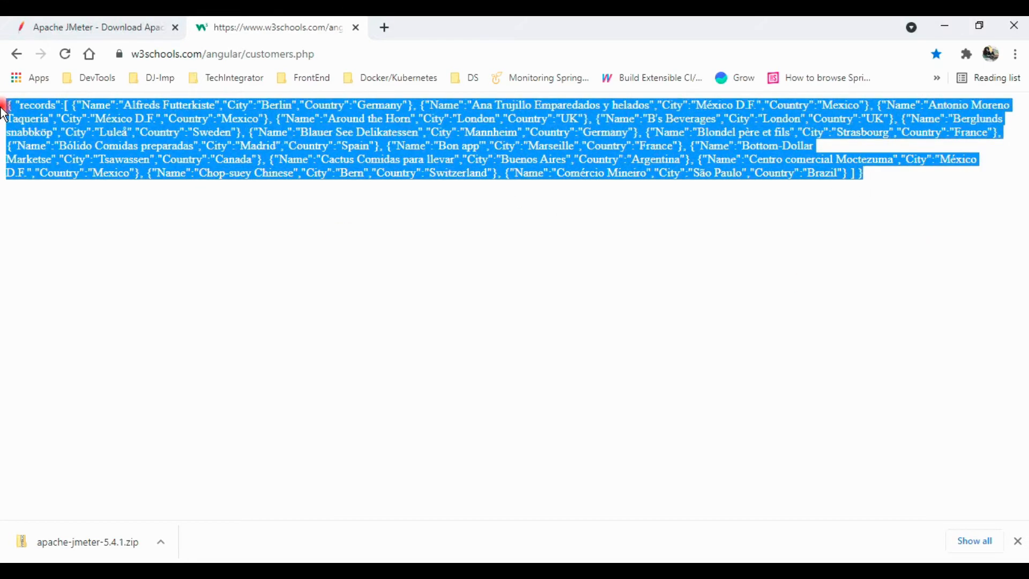
pyautogui.click(358, 141)
pyautogui.doubleClick(257, 146)
# Examine the full URL of the customers.php page, including its protocol, server name and path
pyautogui.click(405, 55)
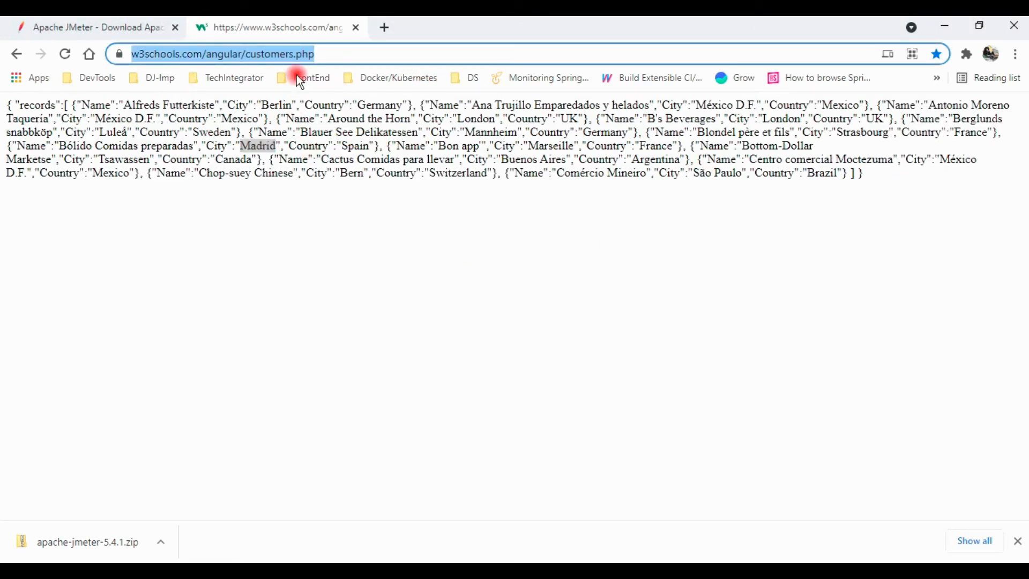
pyautogui.click(340, 54)
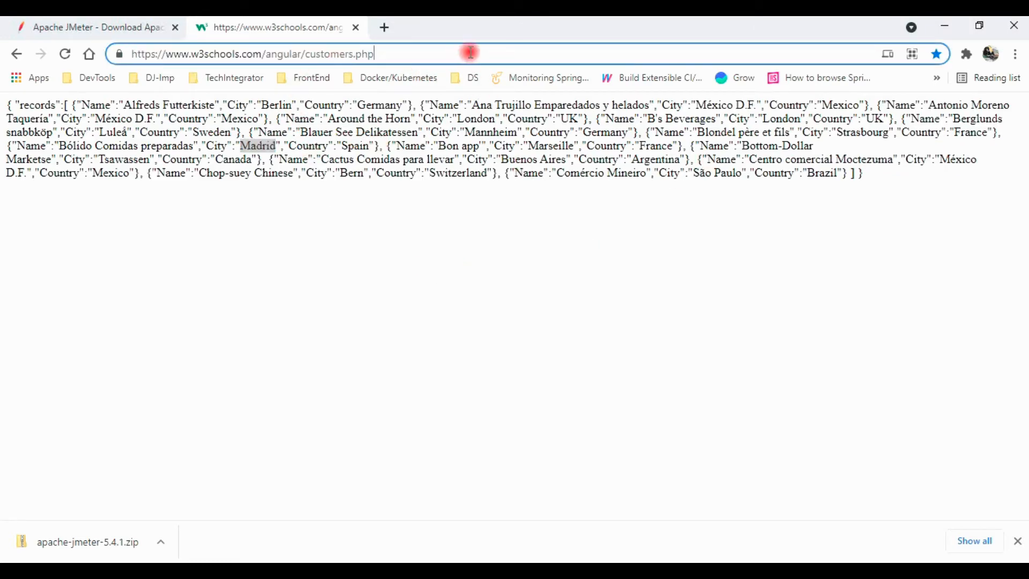
pyautogui.click(524, 22)
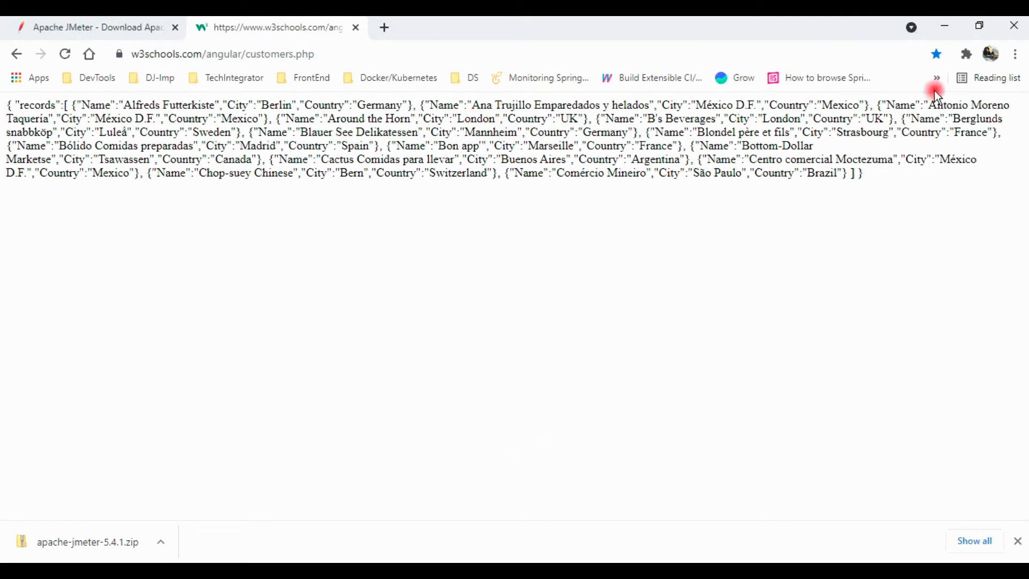
# Switch back to JMeter and rename the HTTP Request sampler as findRecords
pyautogui.click(950, 34)
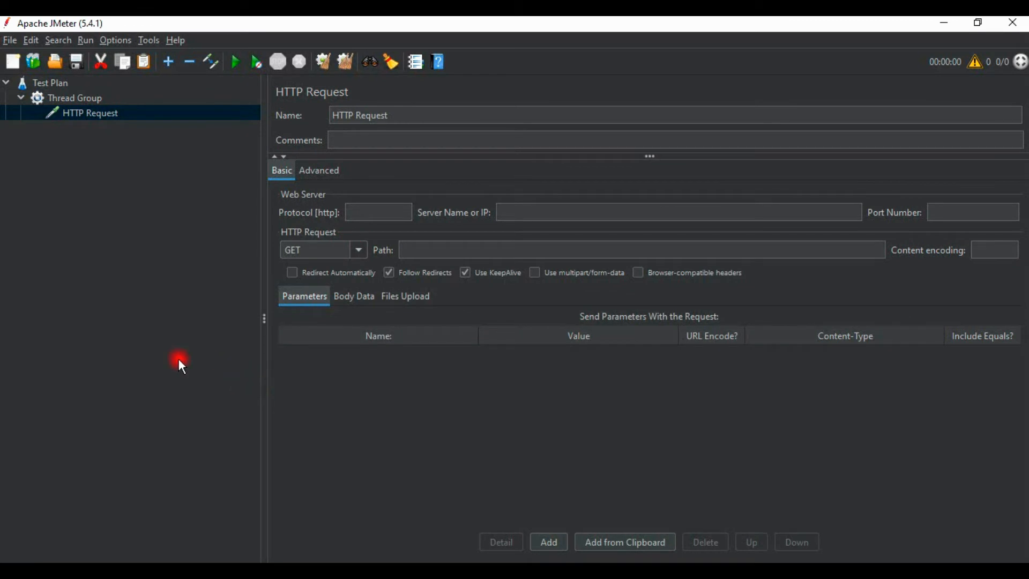
pyautogui.tripleClick(453, 114)
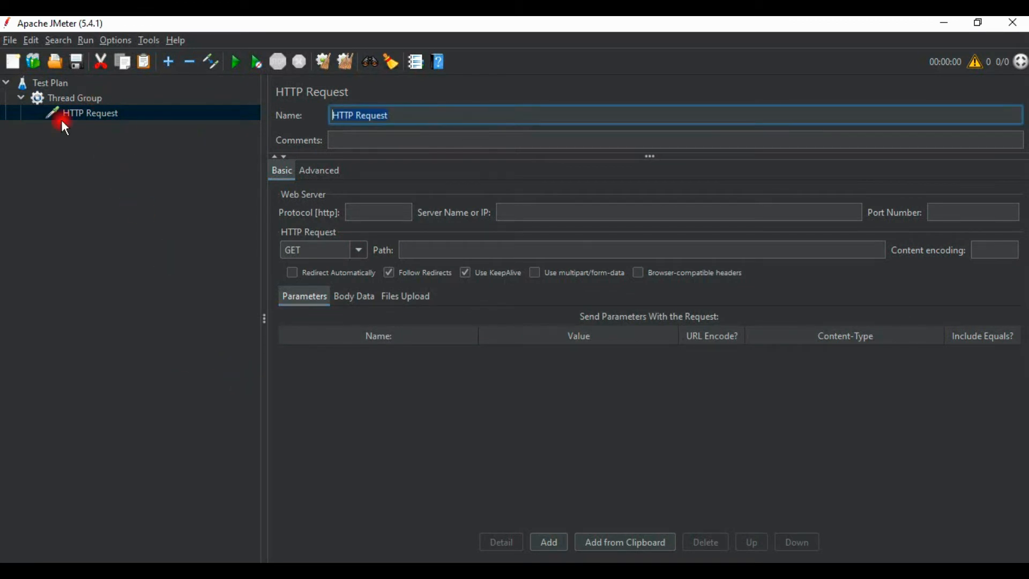
pyautogui.write('findRecords')
pyautogui.click(445, 176)
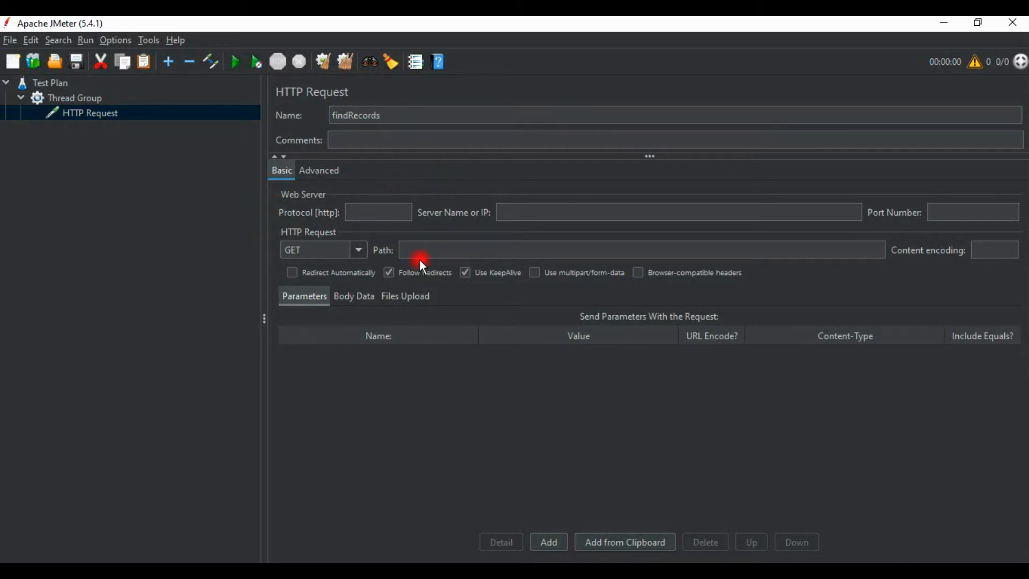
# Paste the copied customers.php URL as the sampler's server name, strip its https part and set the protocol to https
pyautogui.click(521, 213)
pyautogui.hotkey('ctrl', 'v')
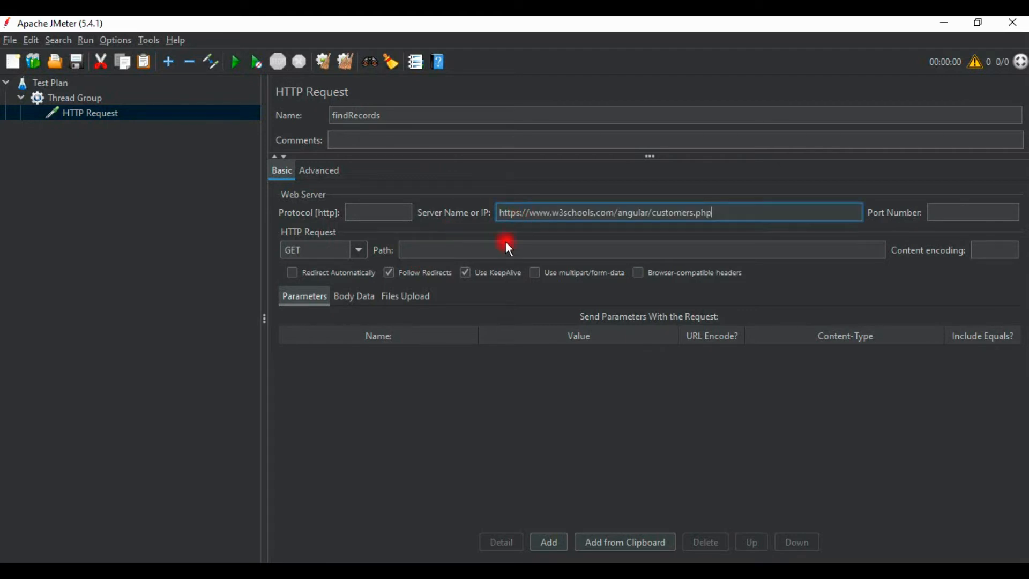
pyautogui.doubleClick(507, 213)
pyautogui.press('BackSpace')
pyautogui.click(380, 212)
pyautogui.write('https')
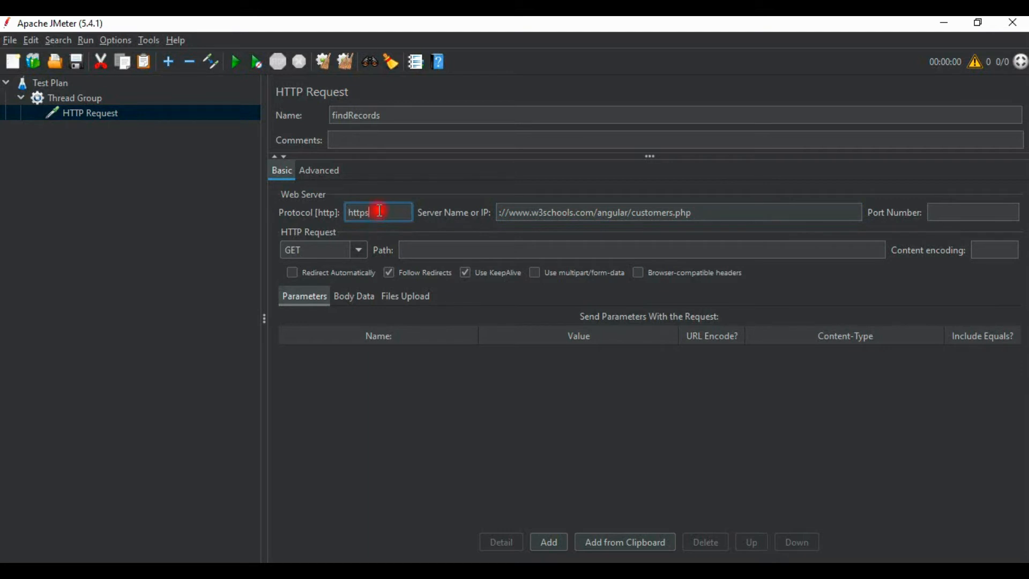
pyautogui.click(507, 214)
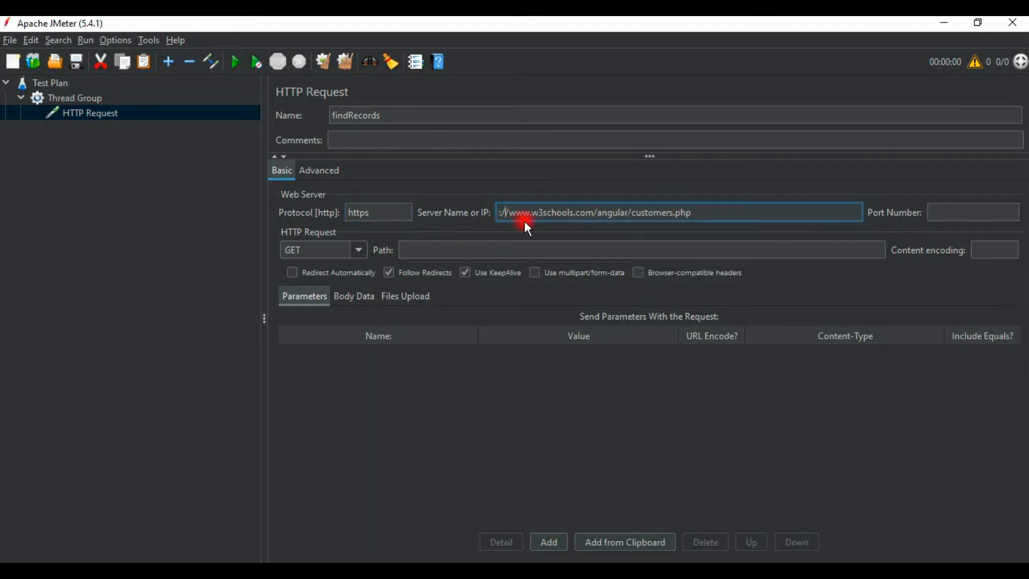
pyautogui.press('BackSpace')
pyautogui.press('BackSpace')
pyautogui.press('BackSpace')
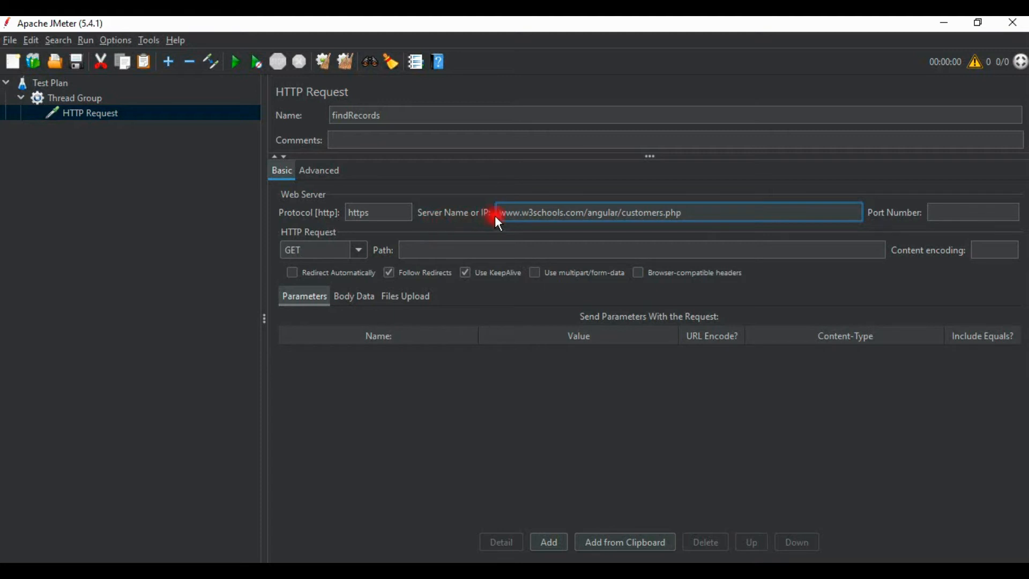
pyautogui.moveTo(586, 213); pyautogui.dragTo(734, 212)
pyautogui.hotkey('ctrl', 'c')
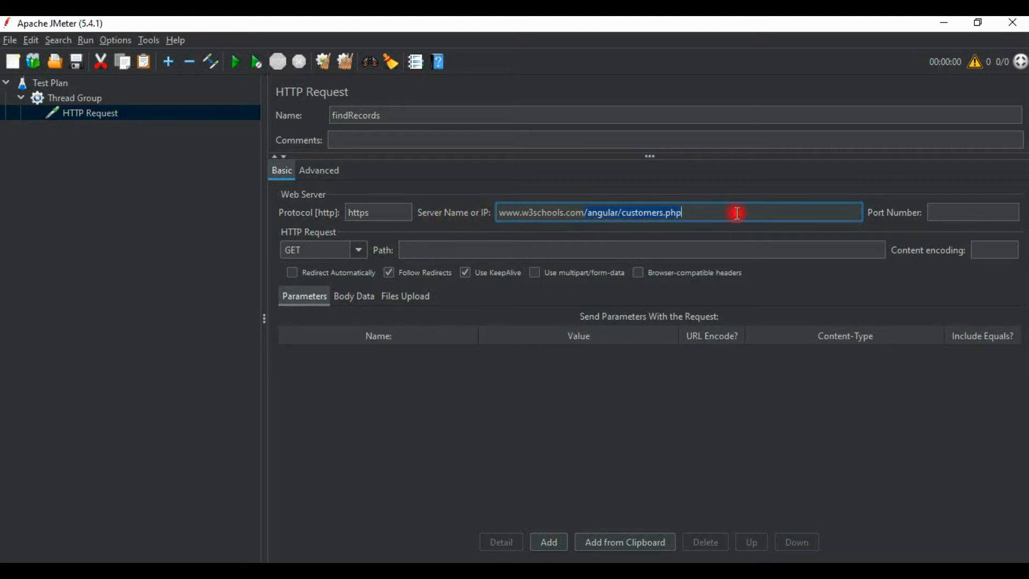
pyautogui.press('BackSpace')
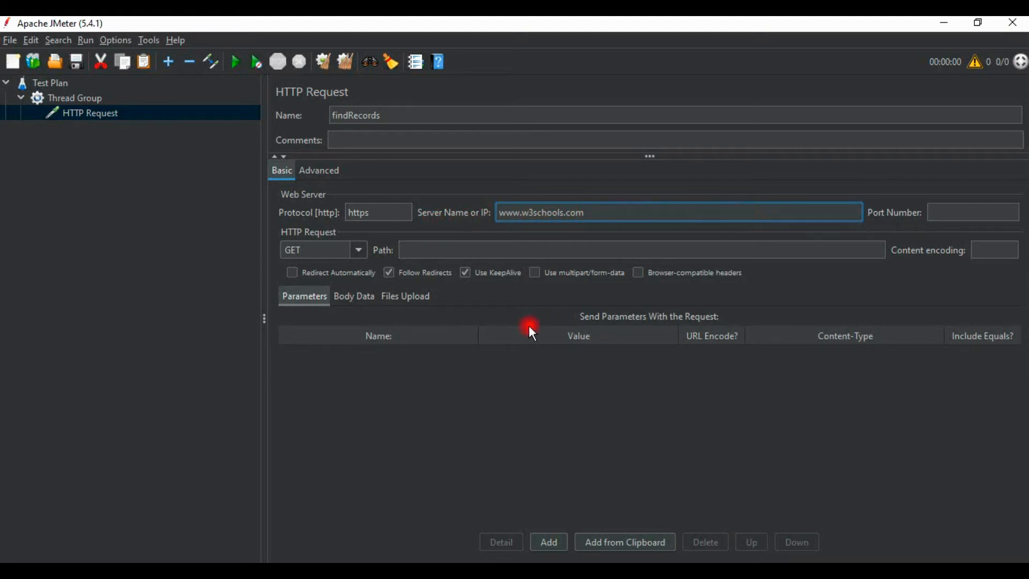
pyautogui.click(491, 259)
pyautogui.hotkey('ctrl', 'v')
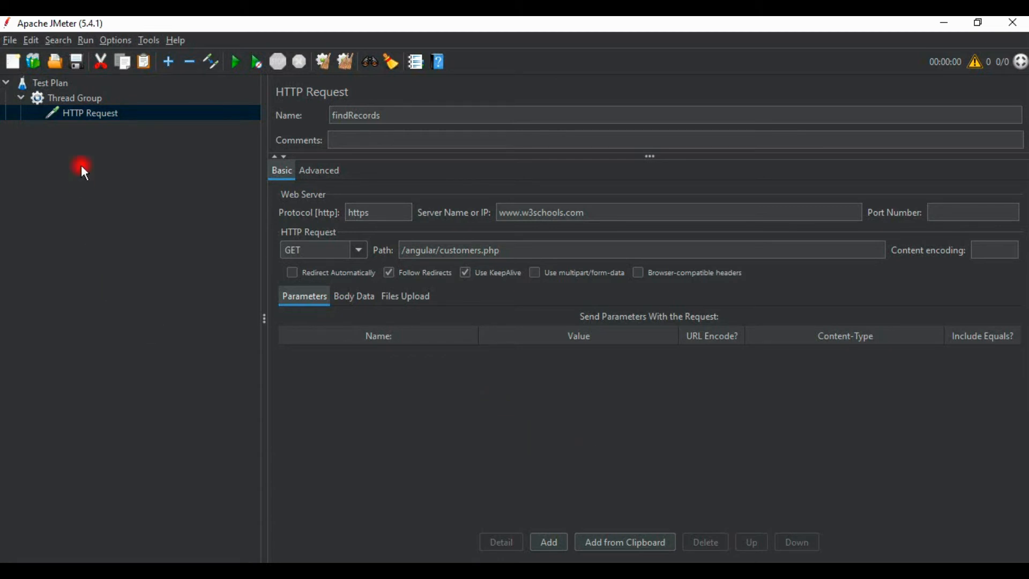
# Save the test plan as findRecords.jmx in the bin folder
pyautogui.hotkey('ctrl', 's')
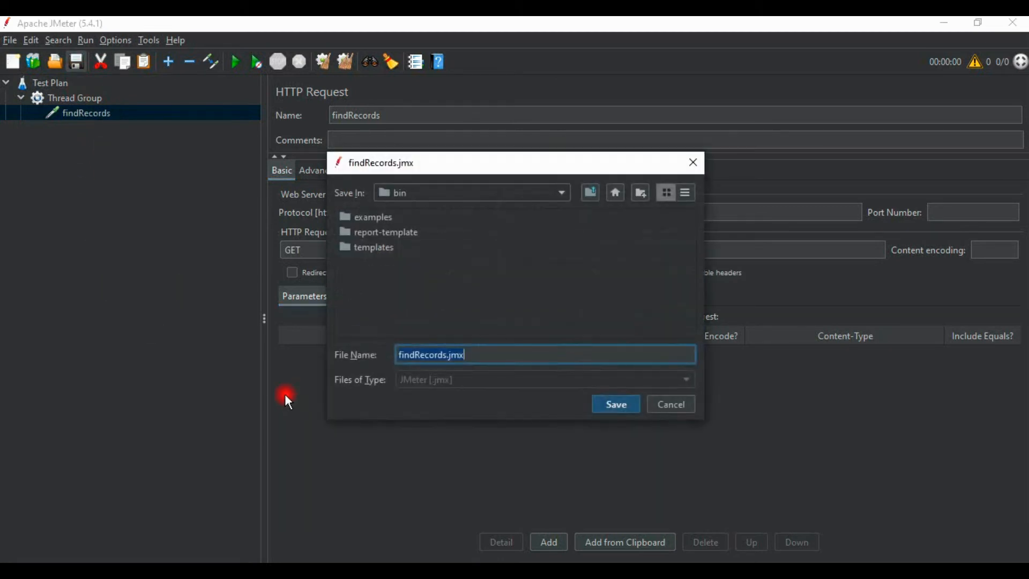
pyautogui.click(616, 406)
pyautogui.click(361, 451)
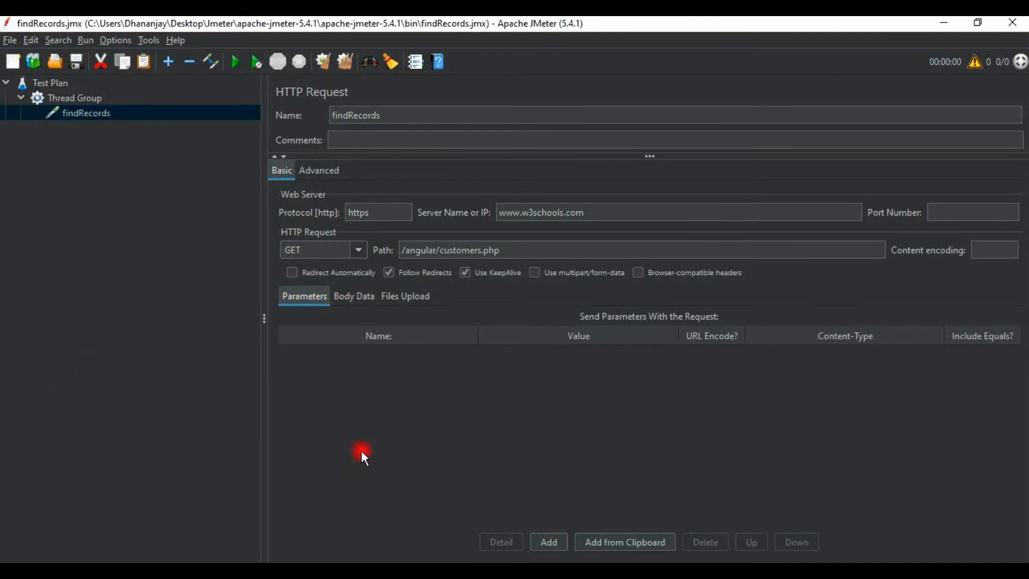
# Add a Response Assertion to the findRecords sampler
pyautogui.click(101, 114)
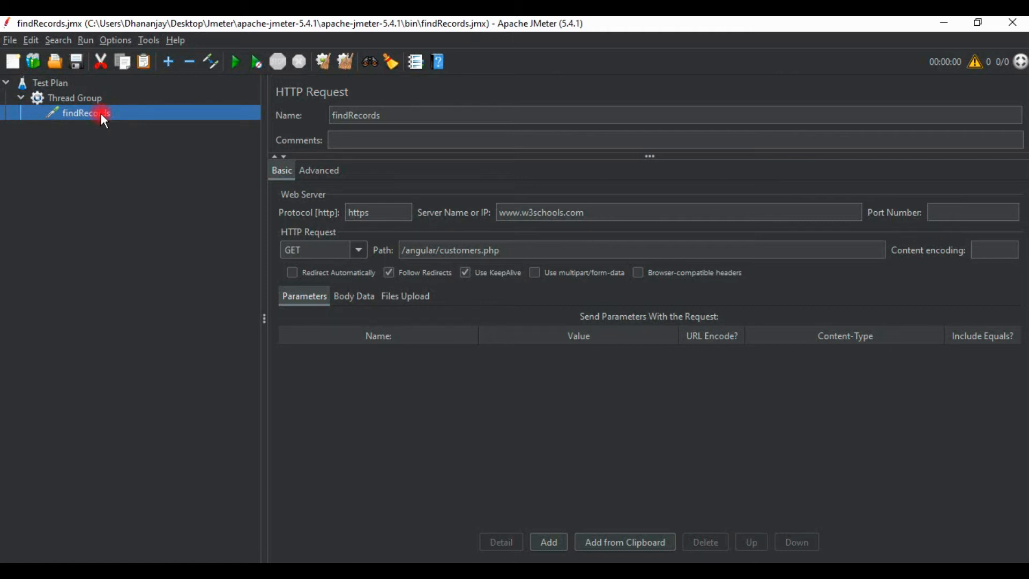
pyautogui.rightClick(101, 114)
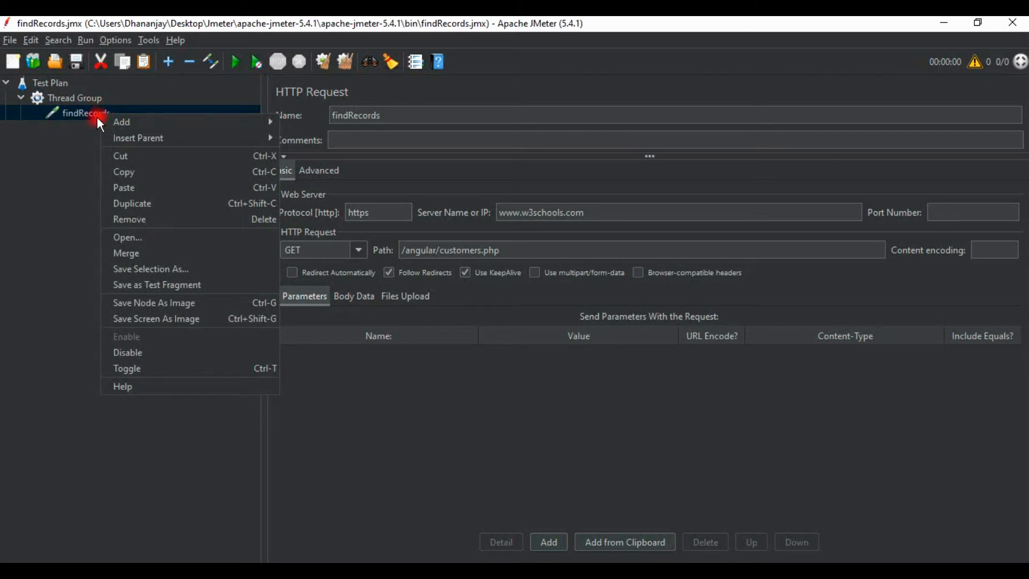
pyautogui.moveTo(219, 121)
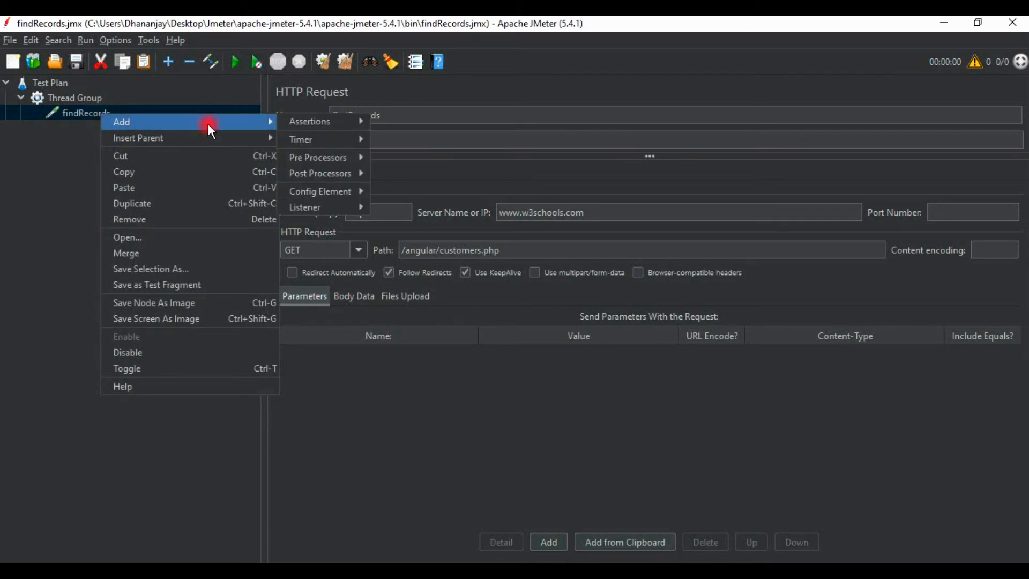
pyautogui.moveTo(307, 123)
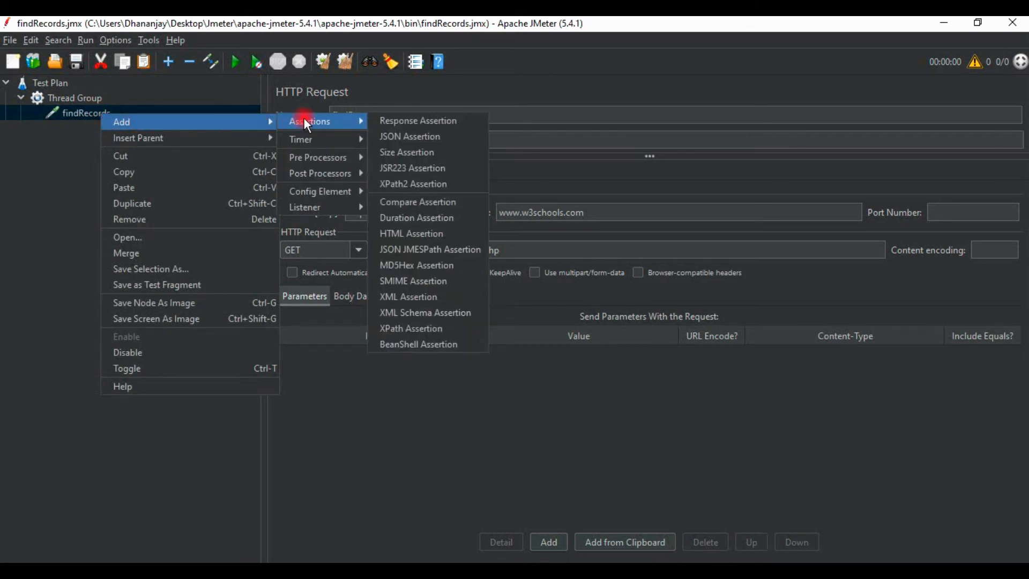
pyautogui.click(419, 120)
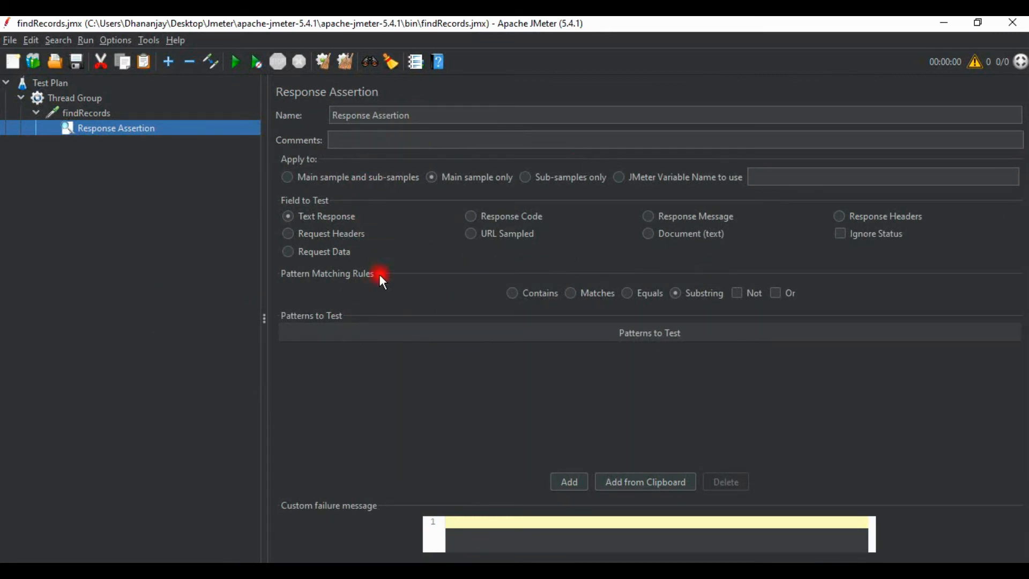
# Make the Response Assertion test the Response Code against the pattern 200, and save the test plan
pyautogui.click(469, 216)
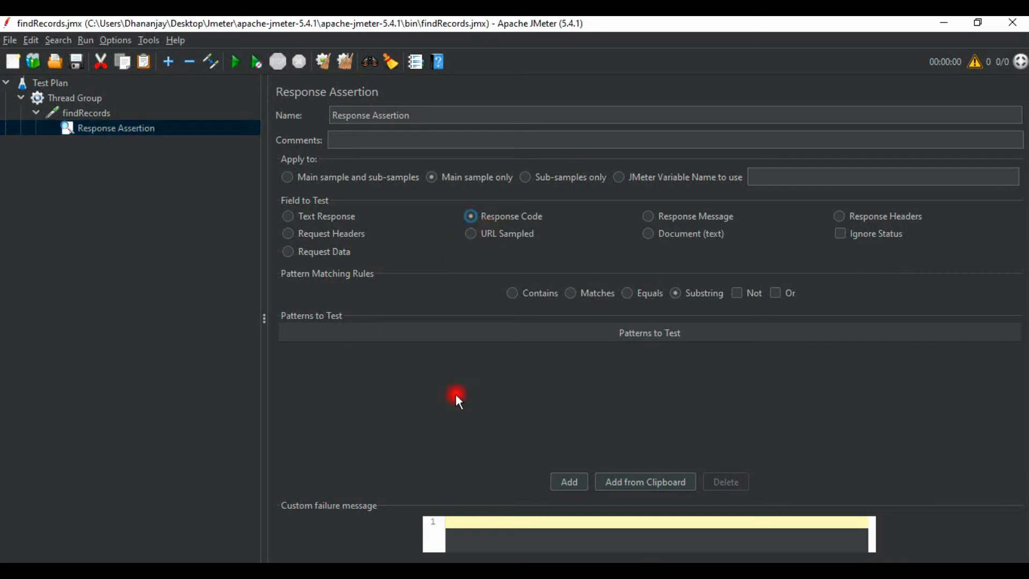
pyautogui.click(564, 487)
pyautogui.click(332, 360)
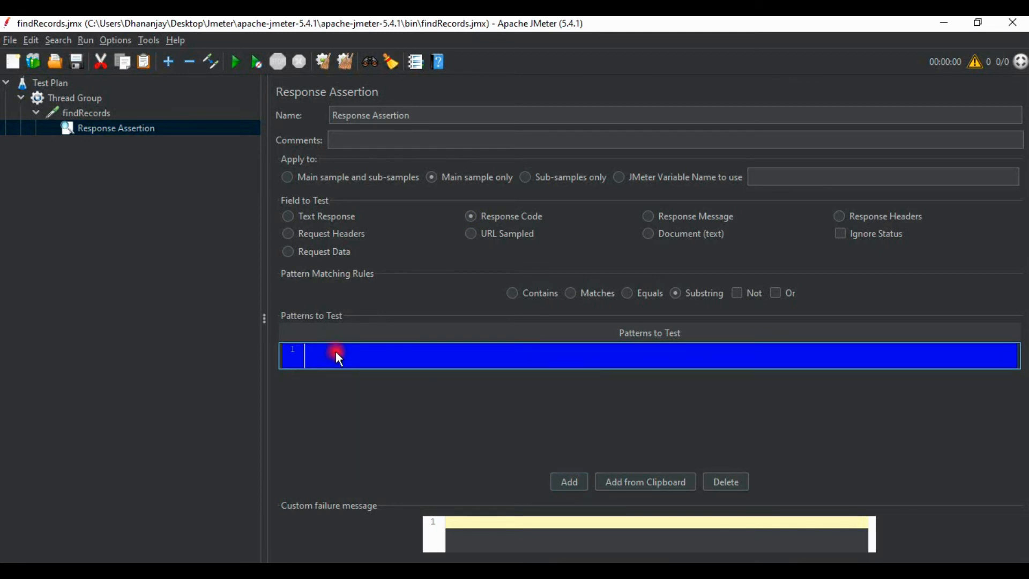
pyautogui.doubleClick(337, 354)
pyautogui.write('200')
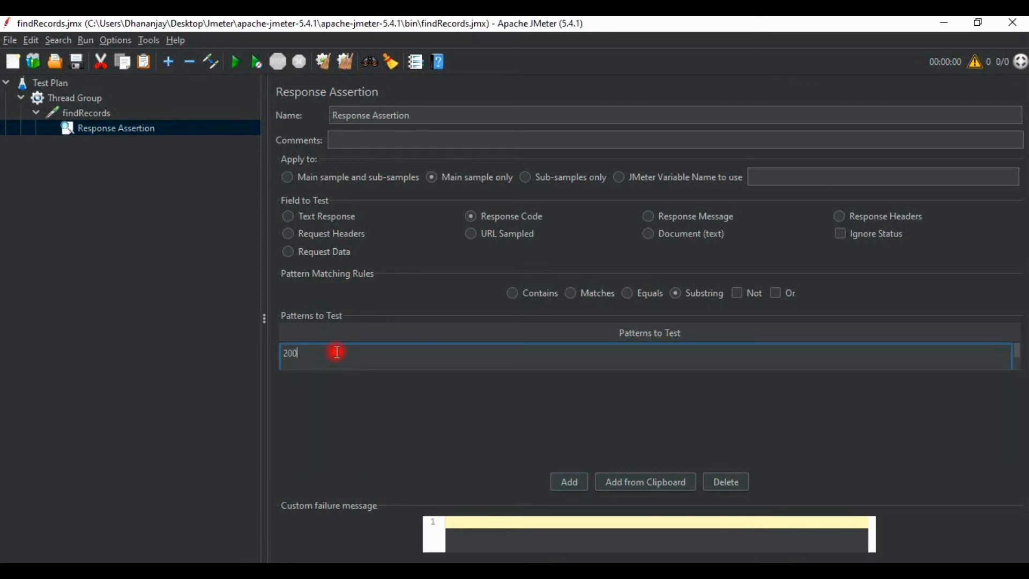
pyautogui.click(428, 418)
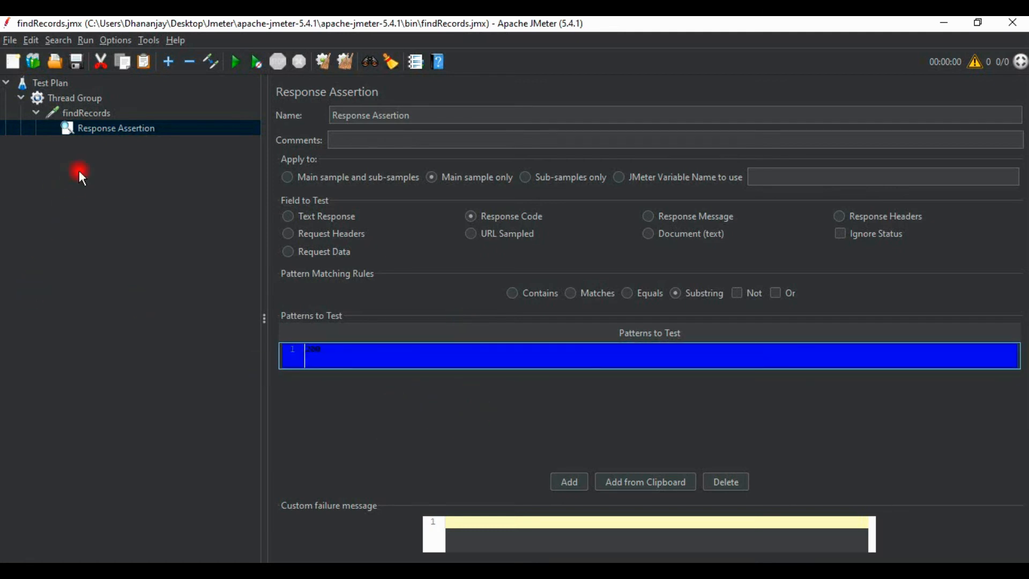
pyautogui.click(80, 64)
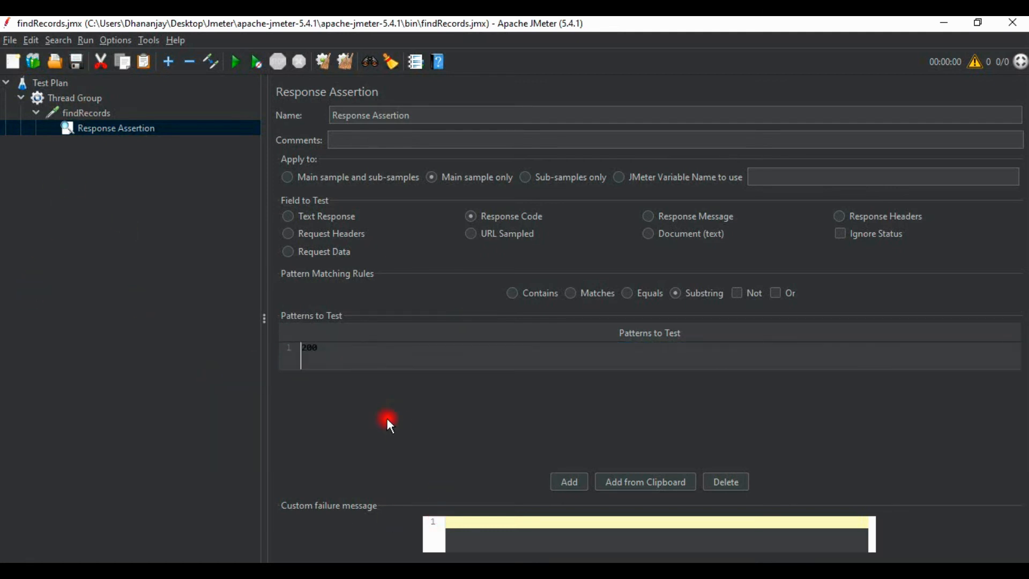
pyautogui.click(72, 117)
pyautogui.rightClick(99, 99)
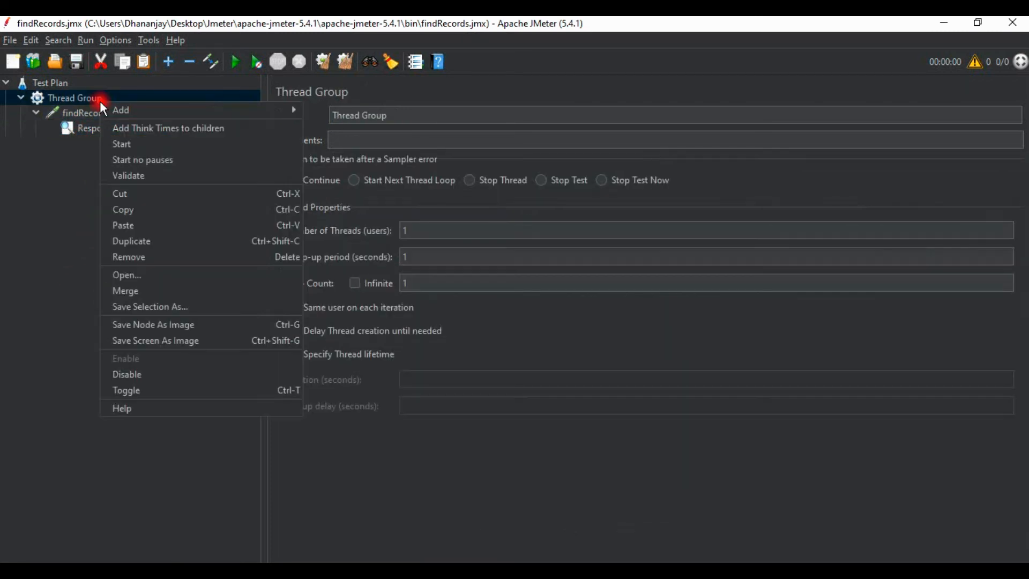
pyautogui.click(82, 221)
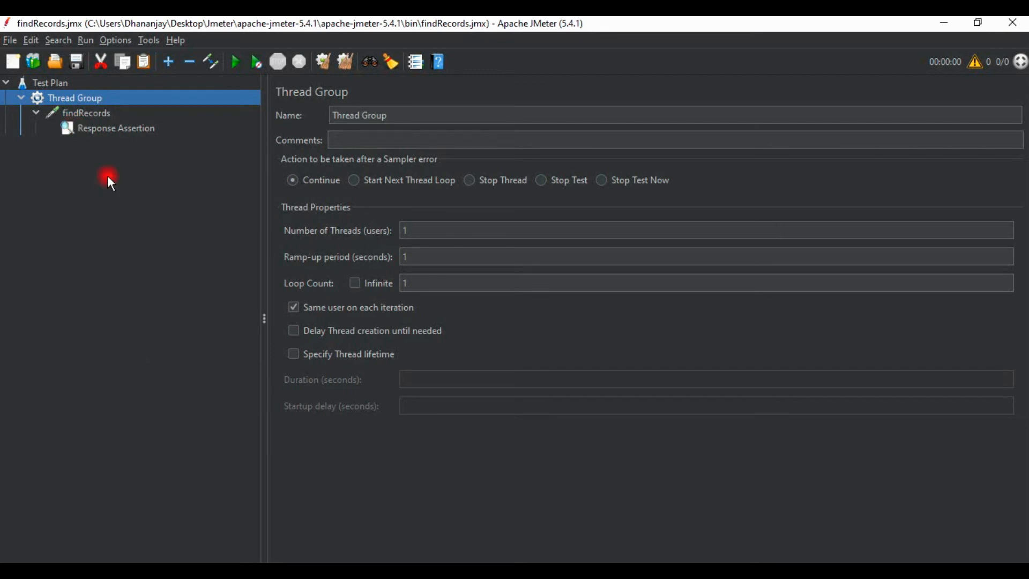
# Switch to Chrome to examine the JSON customer records, and return to JMeter
pyautogui.hotkey('alt', 'Tab')
pyautogui.moveTo(861, 192); pyautogui.dragTo(6, 104)
pyautogui.hotkey('alt', 'Tab')
# Add a View Results Tree listener to the Thread Group
pyautogui.rightClick(84, 97)
pyautogui.moveTo(102, 103)
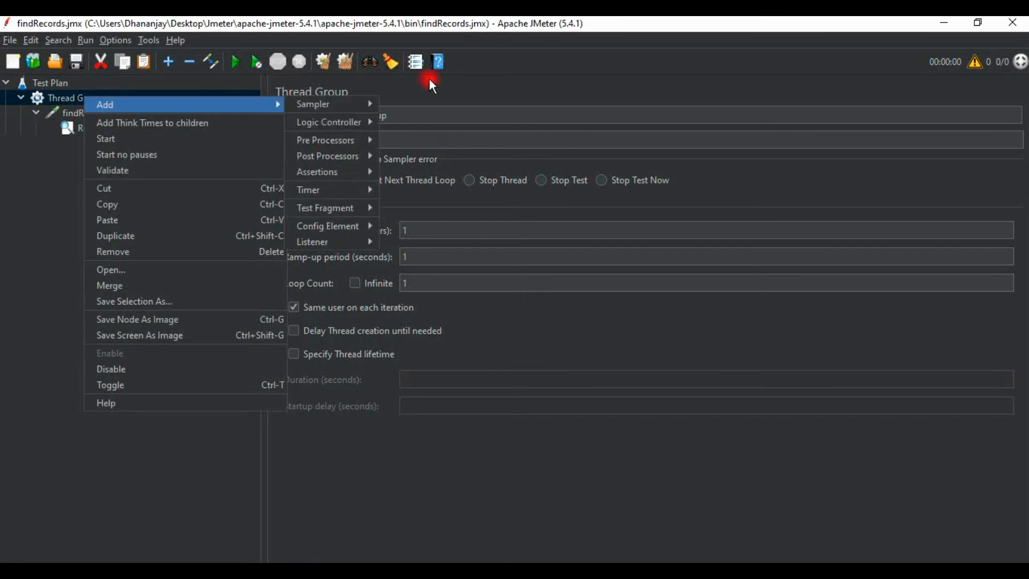
pyautogui.moveTo(350, 242)
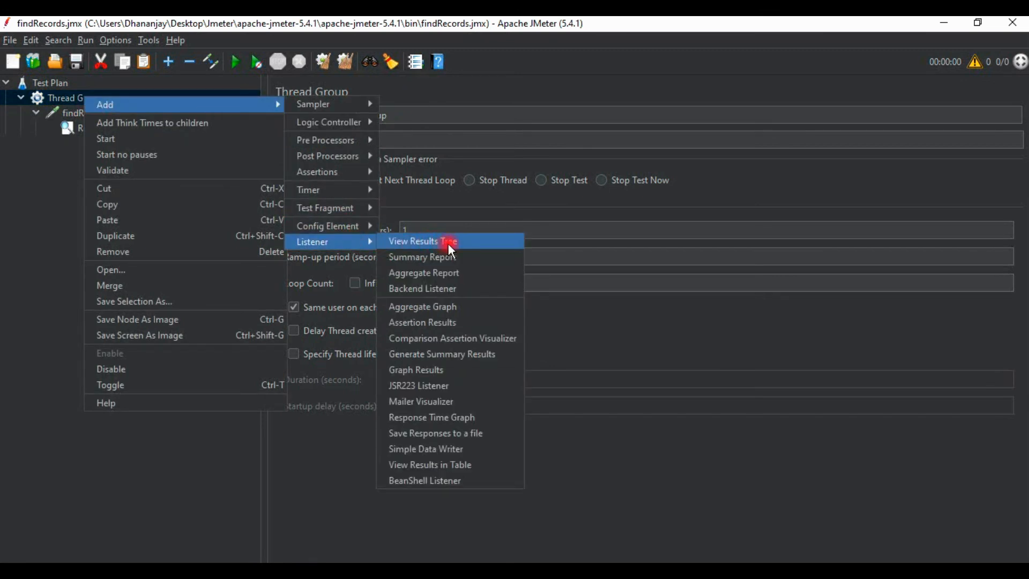
pyautogui.click(468, 241)
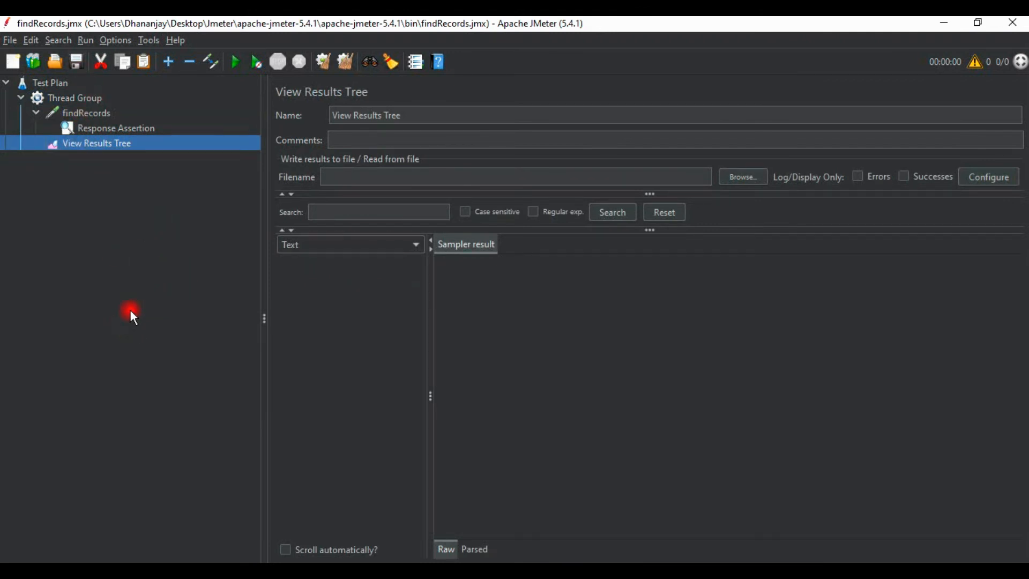
# Run the test plan and open the View Results Tree listener
pyautogui.click(95, 115)
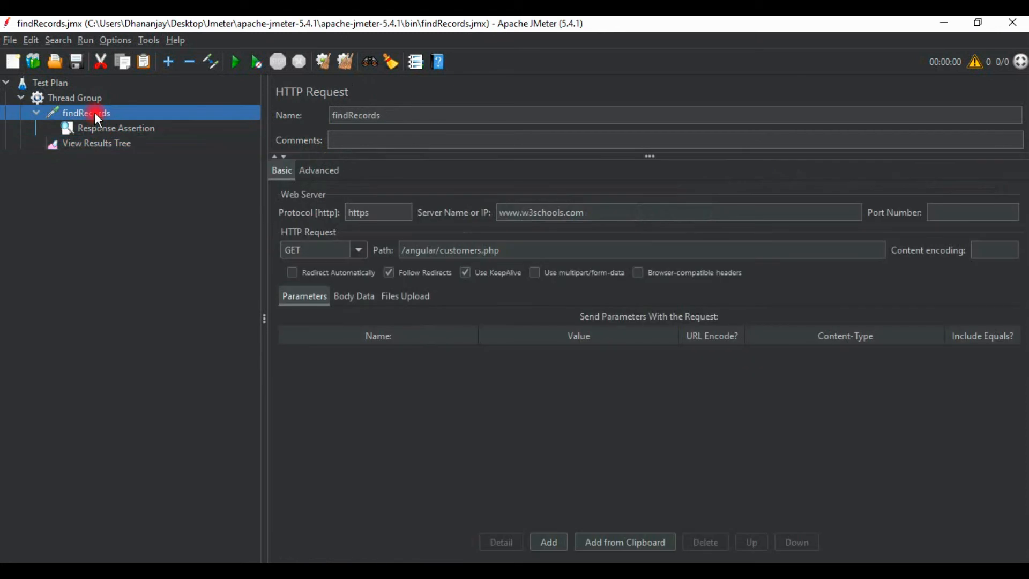
pyautogui.click(234, 62)
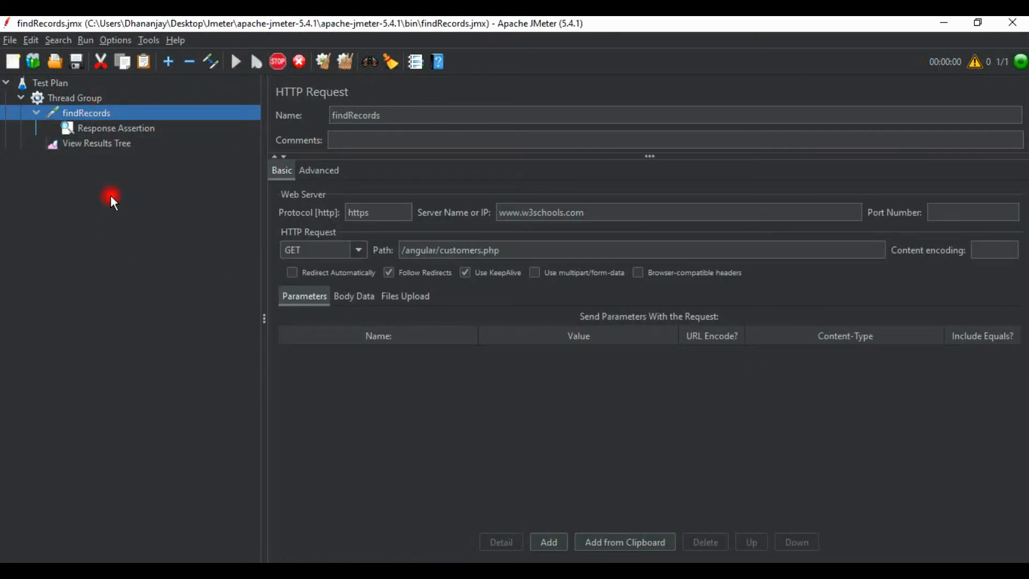
pyautogui.click(113, 146)
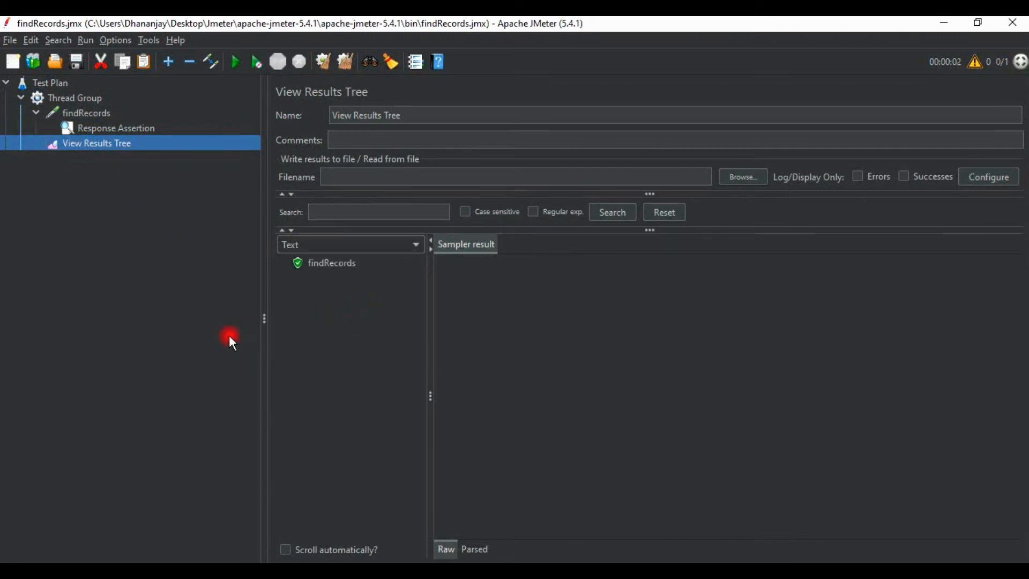
# Open the findRecords sampler result and examine its response code and message
pyautogui.click(339, 267)
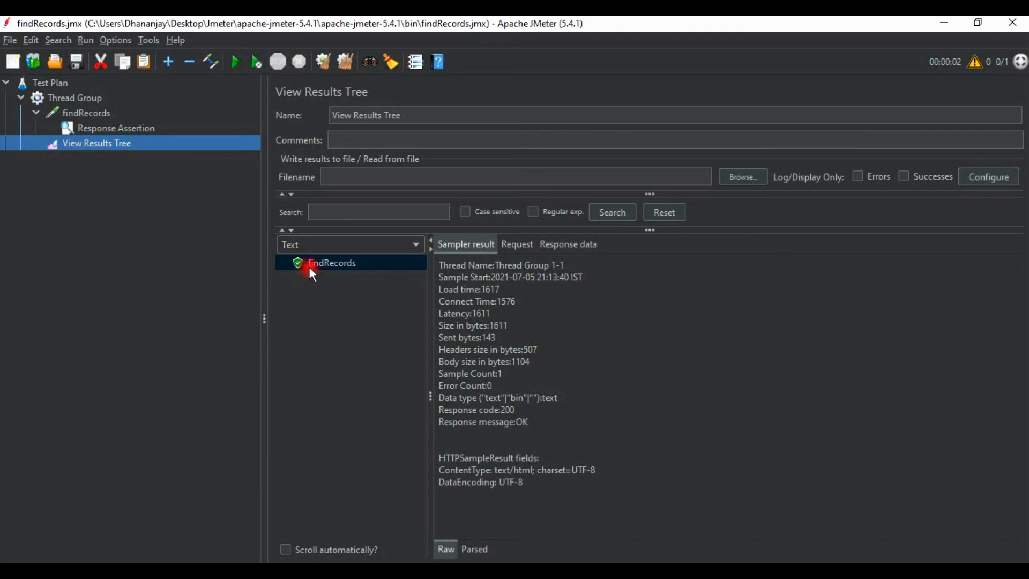
pyautogui.click(339, 265)
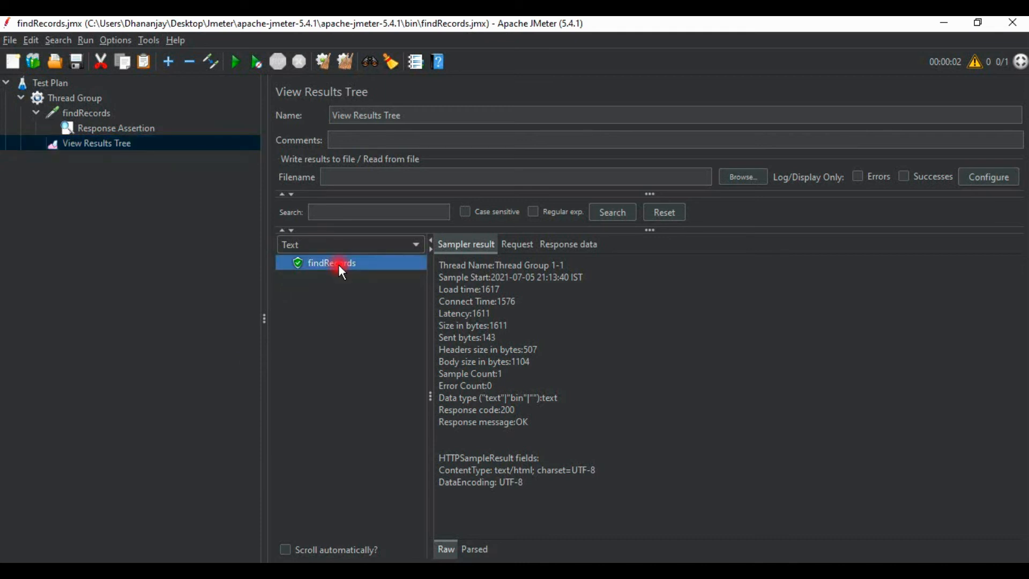
pyautogui.moveTo(444, 413); pyautogui.dragTo(423, 407)
pyautogui.click(616, 370)
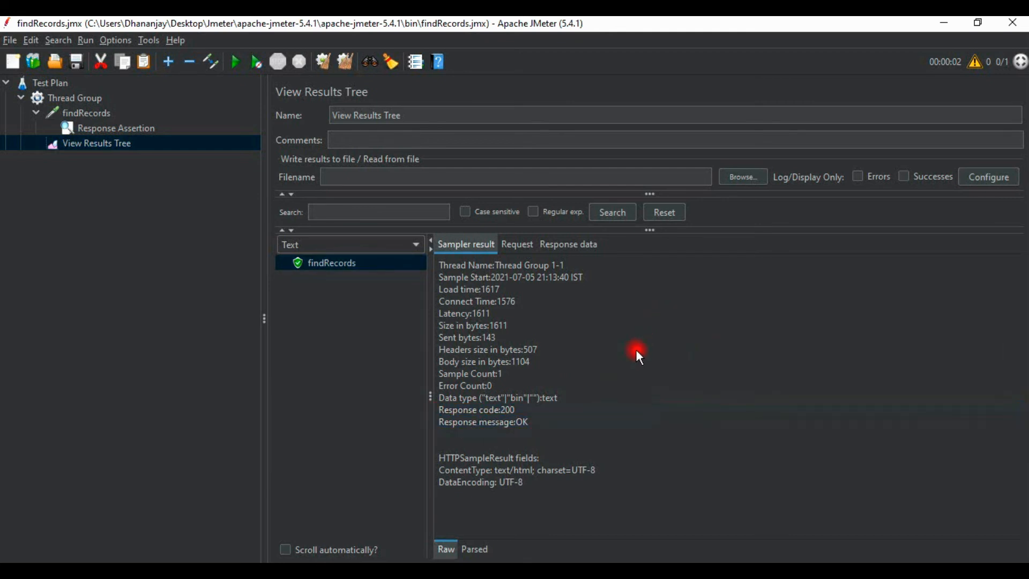
# Examine the findRecords response body and compare it with the customers.php page in Chrome
pyautogui.click(574, 250)
pyautogui.moveTo(456, 511); pyautogui.dragTo(416, 309)
pyautogui.click(730, 428)
pyautogui.click(389, 571)
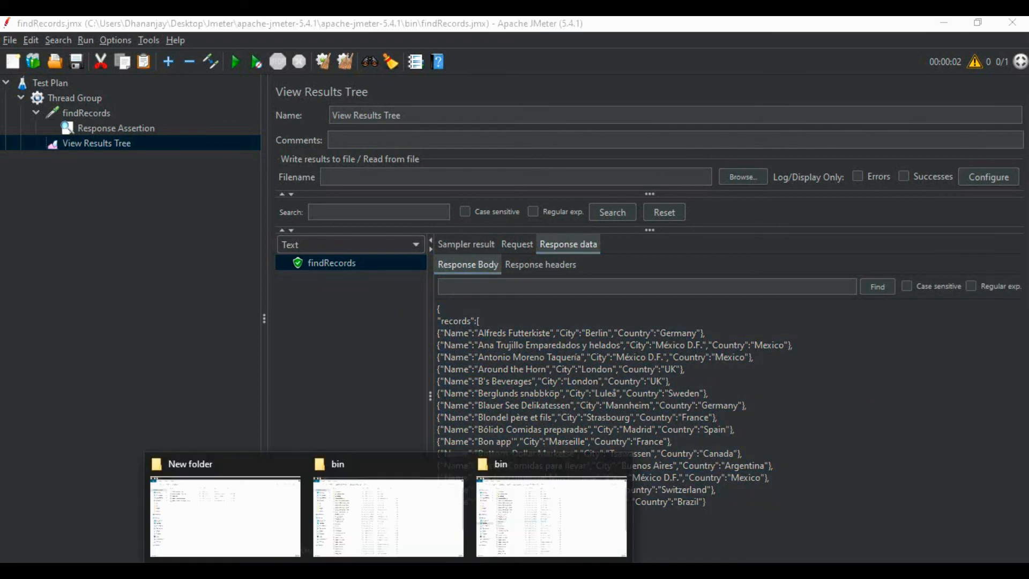
pyautogui.click(421, 571)
pyautogui.doubleClick(455, 162)
pyautogui.click(530, 571)
pyautogui.moveTo(533, 538); pyautogui.dragTo(413, 282)
pyautogui.click(585, 424)
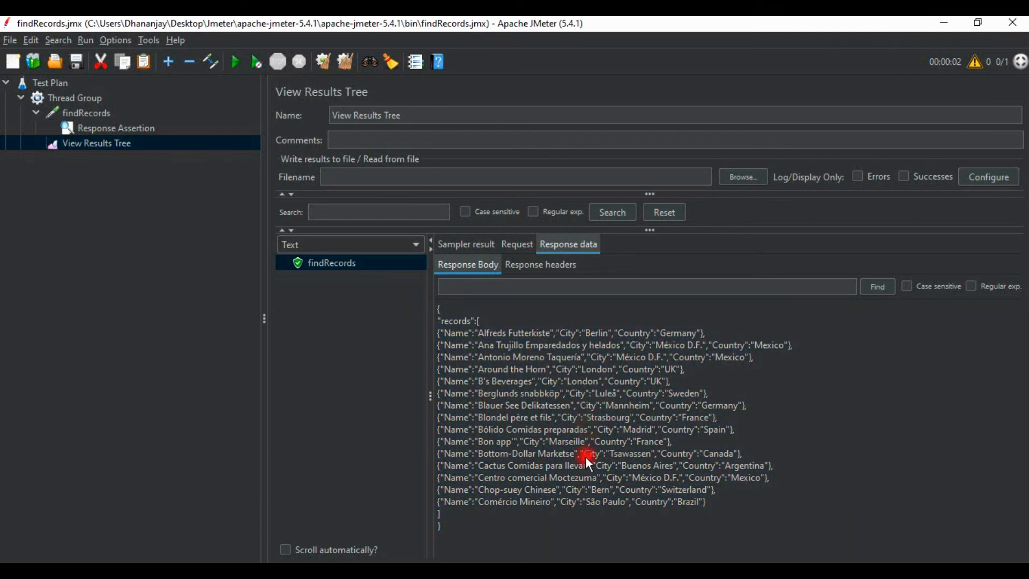
# Review the findRecords sampler and its Response Assertion, and examine the full sampler result in View Results Tree
pyautogui.click(466, 244)
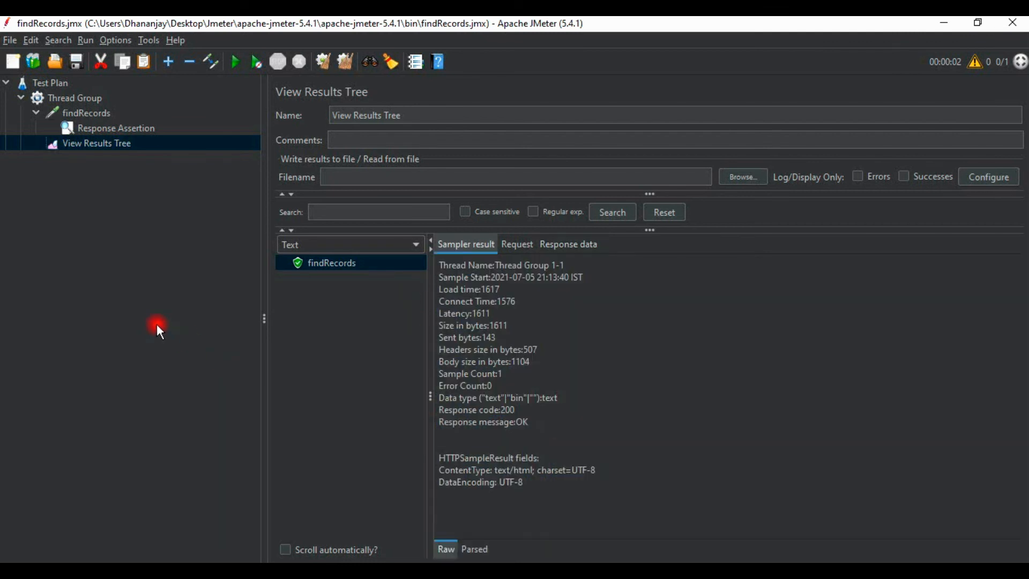
pyautogui.click(92, 115)
pyautogui.click(114, 129)
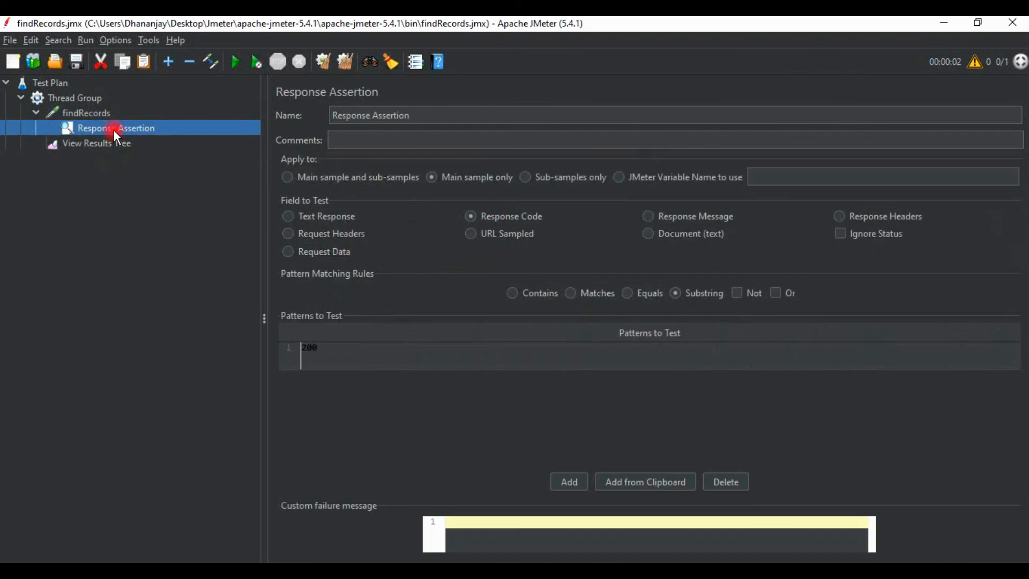
pyautogui.click(113, 143)
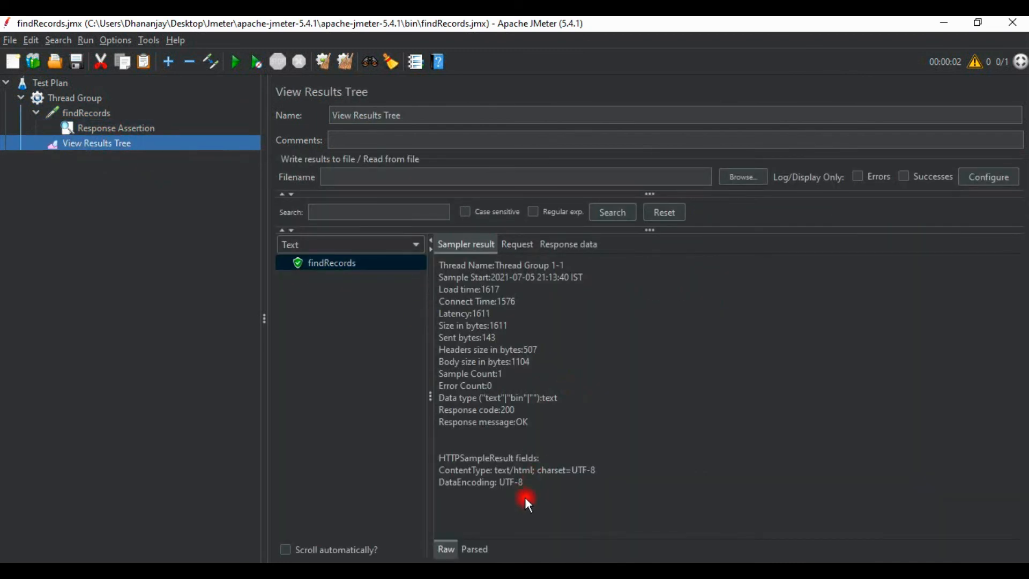
pyautogui.moveTo(528, 488); pyautogui.dragTo(432, 261)
pyautogui.click(544, 389)
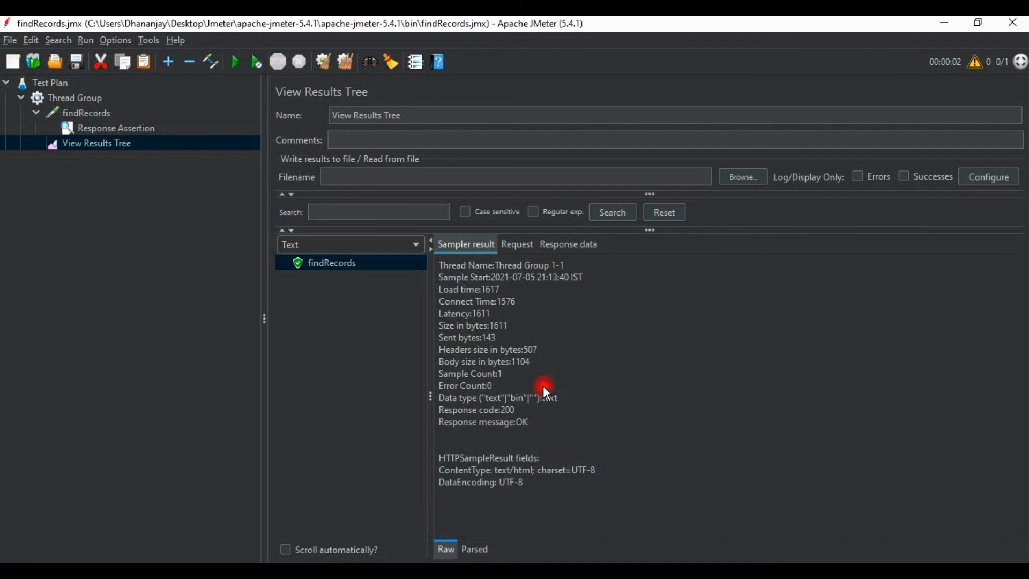